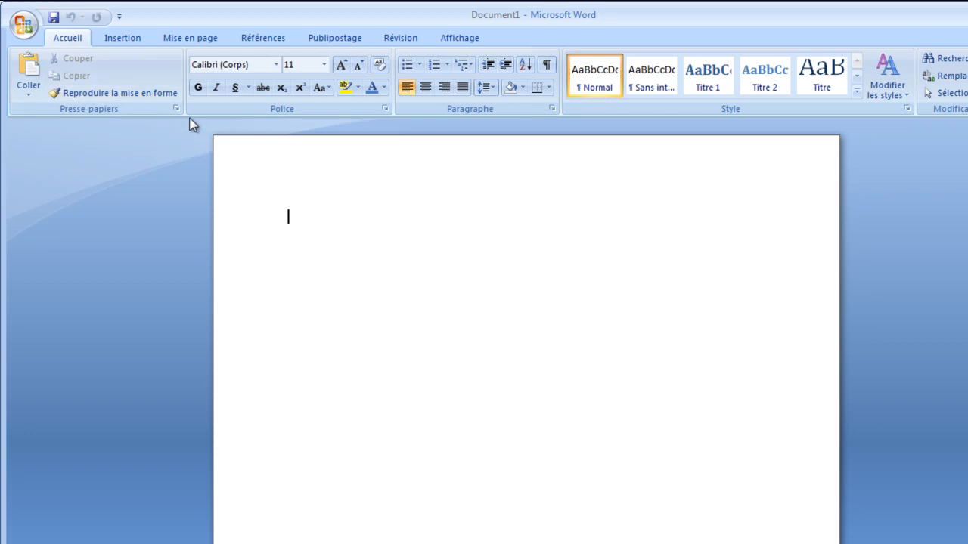
- Insert a simple predefined text box and move it to the upper-left corner of the page
{"action": "left_click", "coordinate": [129, 41]}
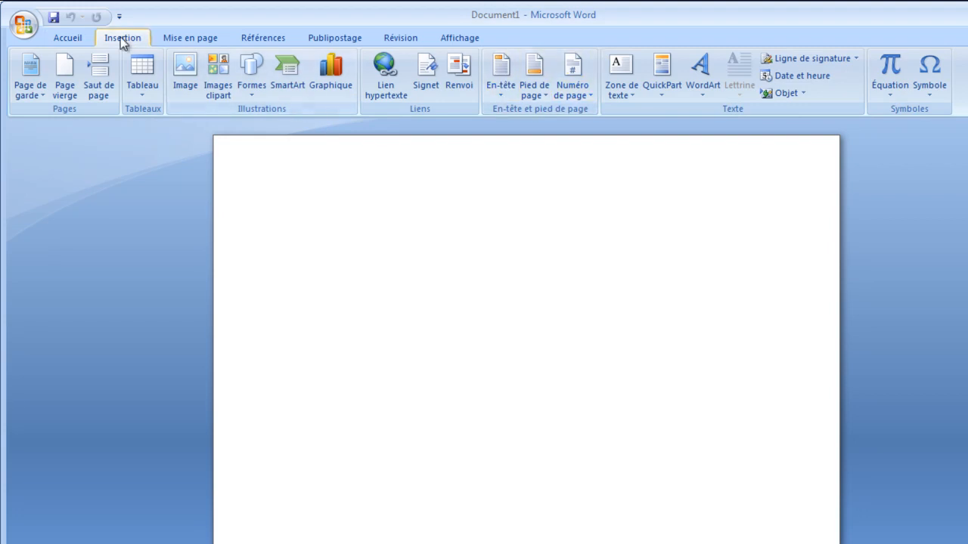
{"action": "left_click", "coordinate": [616, 66]}
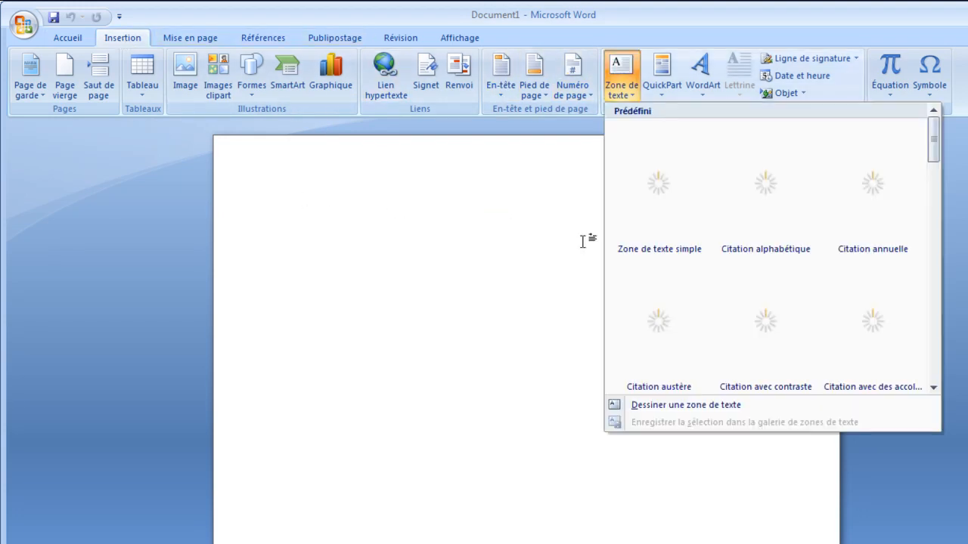
{"action": "left_click", "coordinate": [663, 143]}
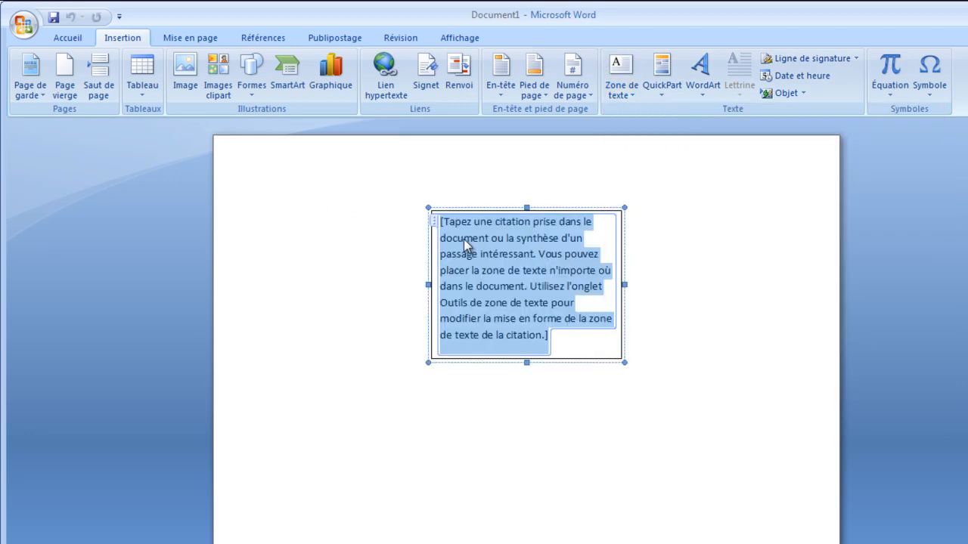
{"action": "left_click_drag", "start_coordinate": [497, 211], "coordinate": [309, 155]}
- Replace the text box placeholder with three lines: "FALL & FRERES", "INFORMATIQUE" and a "TEL:" line holding a dotted phone placeholder
{"action": "left_click", "coordinate": [349, 228]}
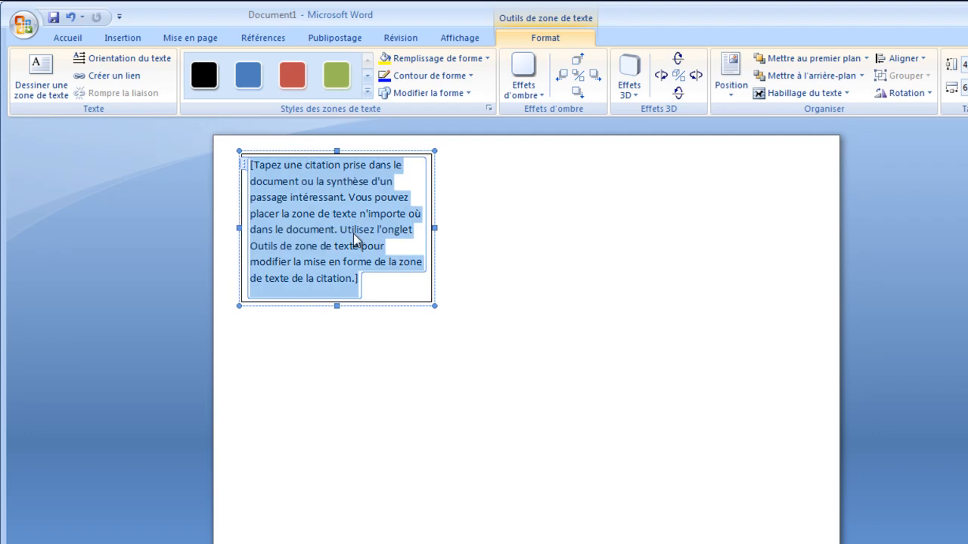
{"action": "key", "text": "Delete"}
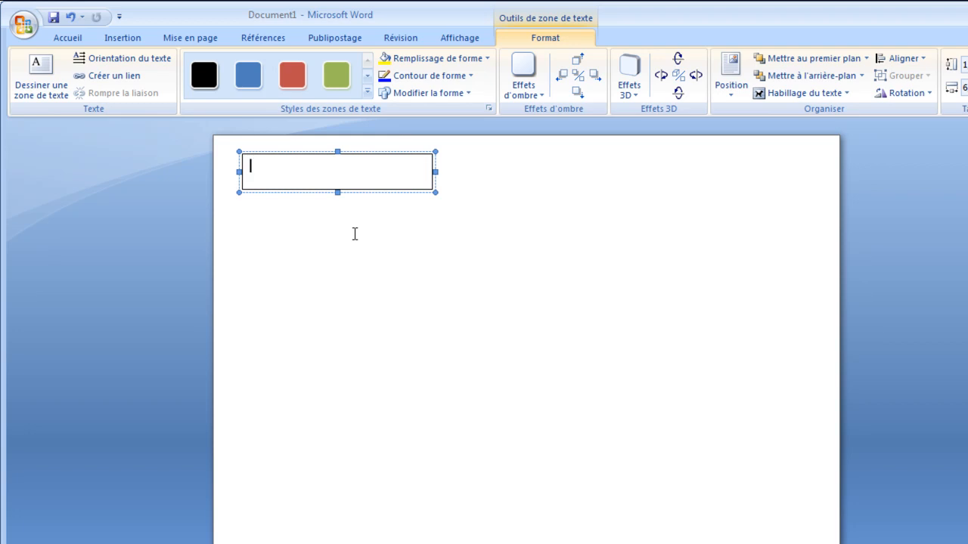
{"action": "type", "text": "FALL& FRERES"}
{"action": "key", "text": "Return"}
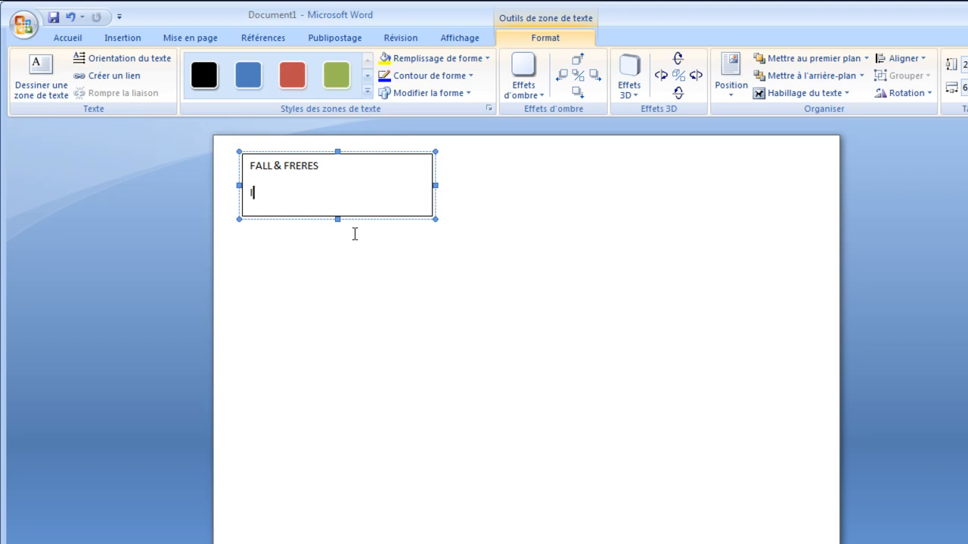
{"action": "type", "text": "INFORMATIQUE"}
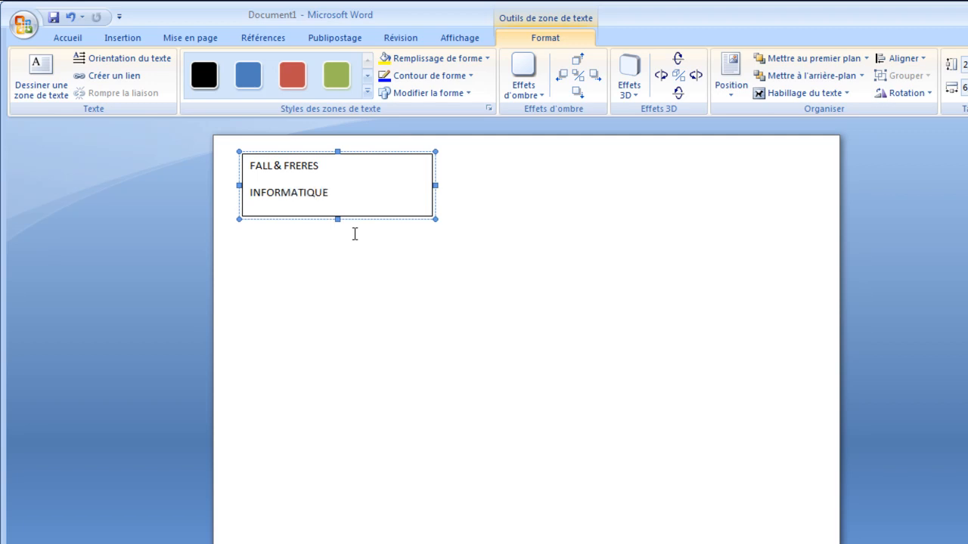
{"action": "key", "text": "Return"}
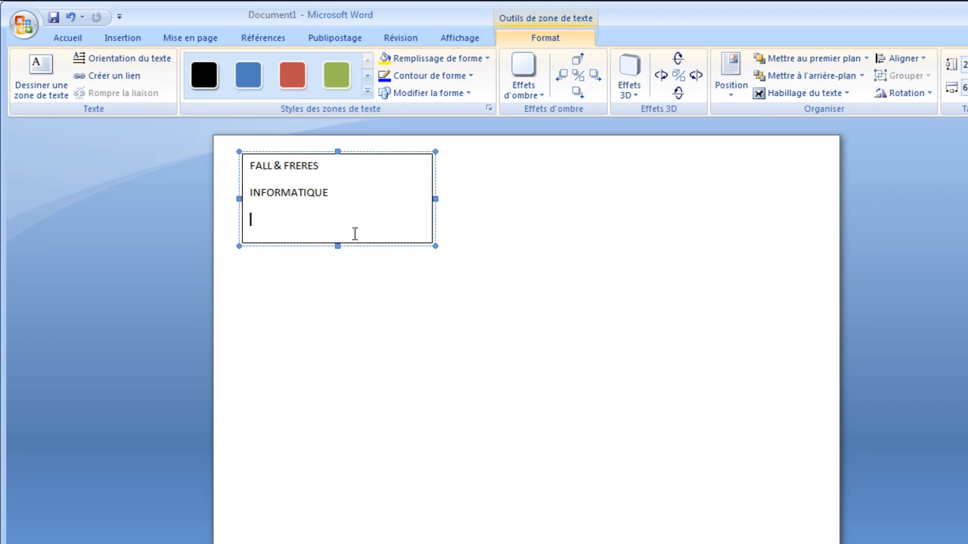
{"action": "type", "text": "TEL"}
{"action": "type", "text": ": 77......."}
- Set the spacing after paragraphs to 0 pt for all three lines in the text box
{"action": "left_click_drag", "start_coordinate": [251, 162], "coordinate": [324, 221]}
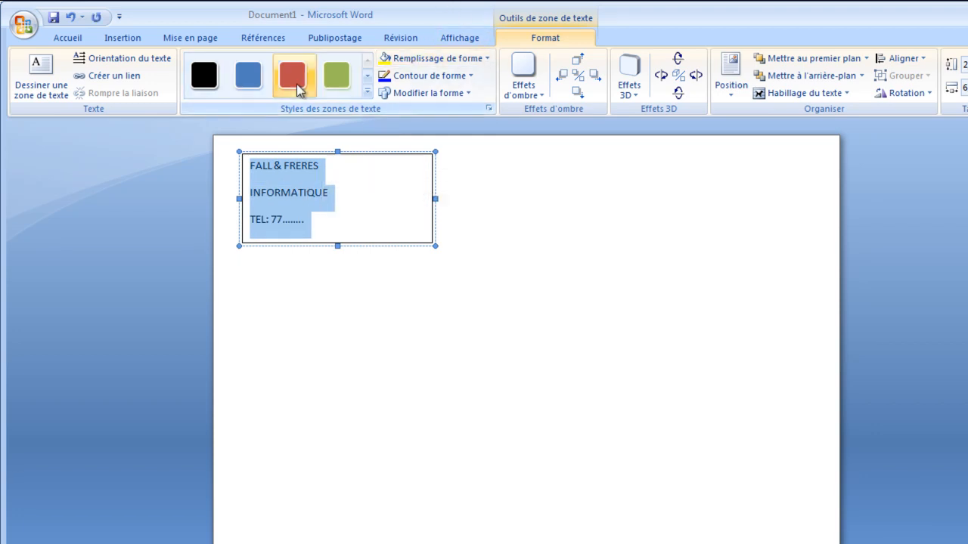
{"action": "left_click", "coordinate": [69, 37]}
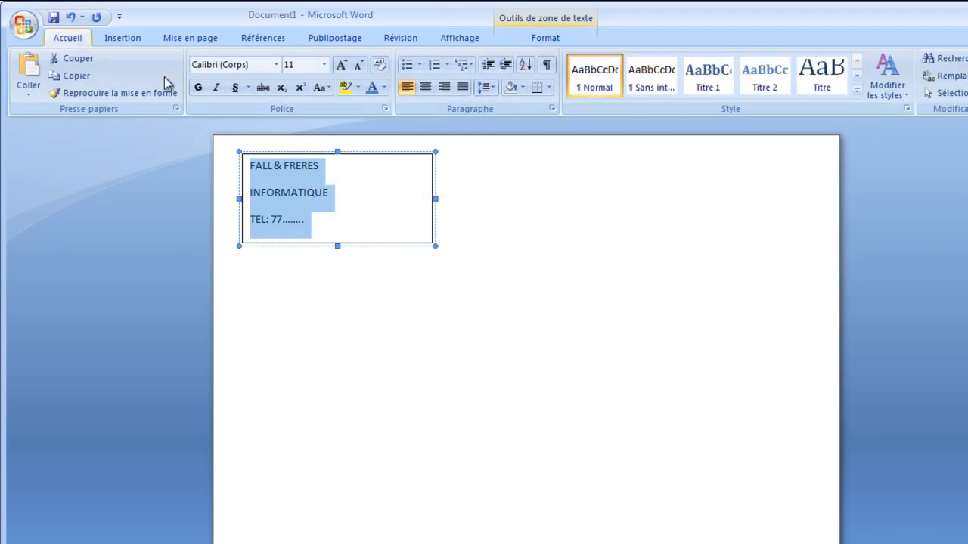
{"action": "left_click", "coordinate": [491, 88]}
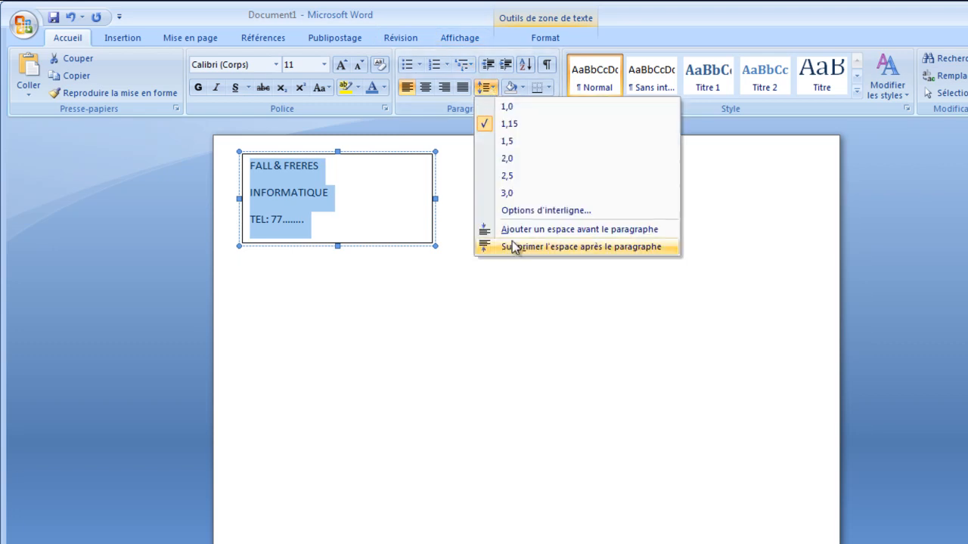
{"action": "left_click", "coordinate": [530, 218]}
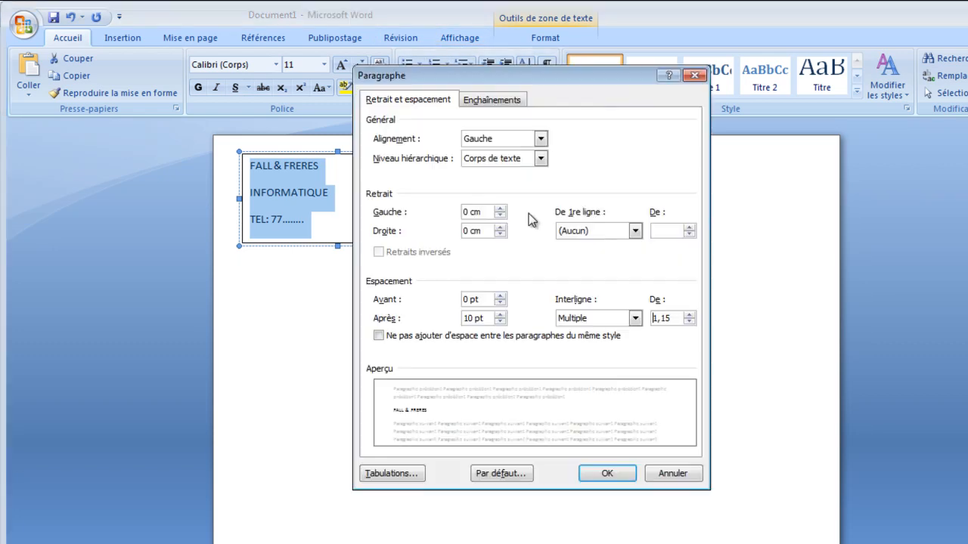
{"action": "left_click", "coordinate": [500, 322]}
{"action": "left_click", "coordinate": [500, 322]}
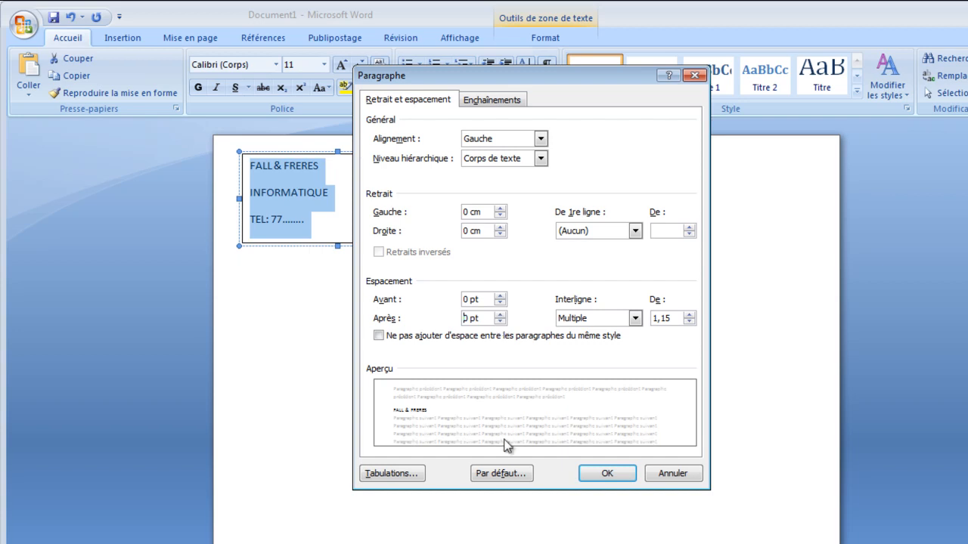
{"action": "left_click", "coordinate": [594, 475]}
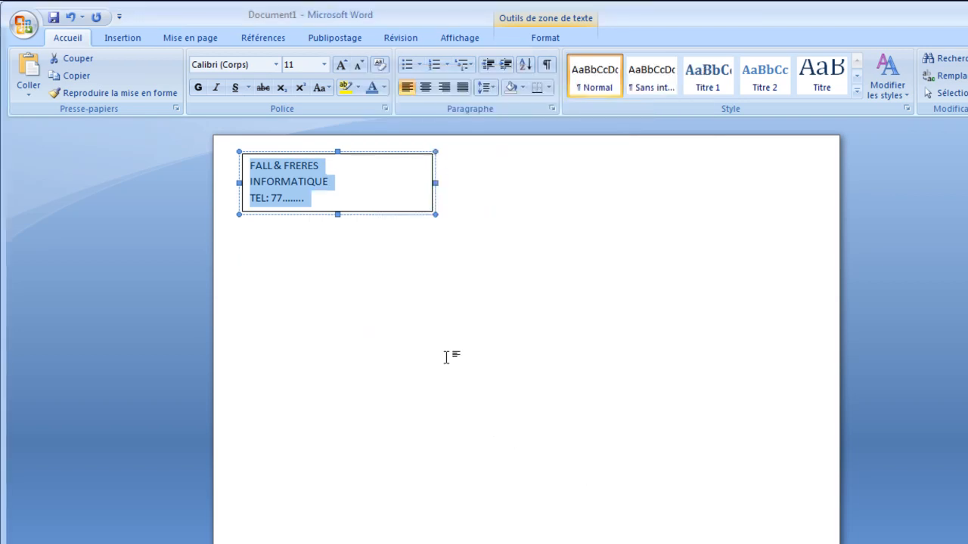
- Shift the company text box slightly closer to the page's left edge
{"action": "left_click", "coordinate": [426, 332]}
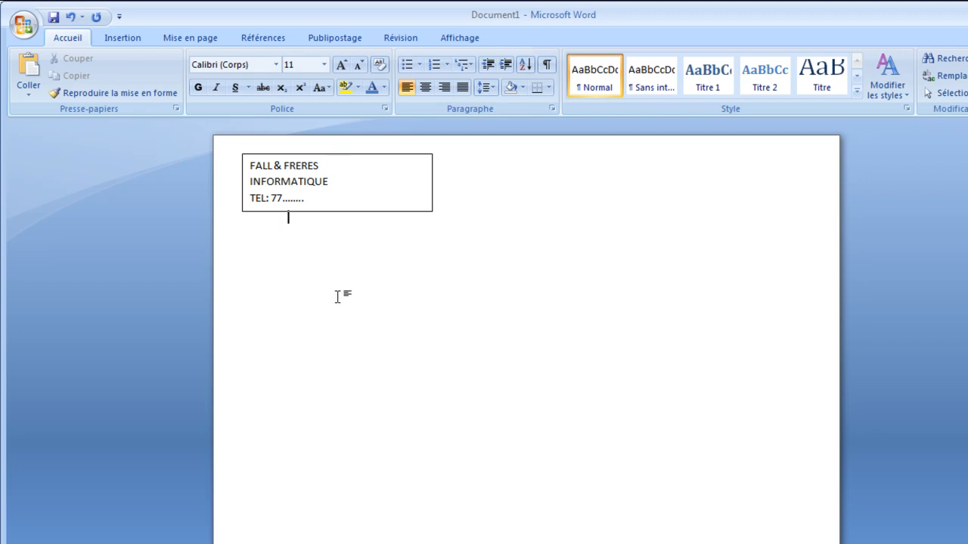
{"action": "left_click_drag", "start_coordinate": [336, 154], "coordinate": [320, 151]}
{"action": "left_click", "coordinate": [309, 352]}
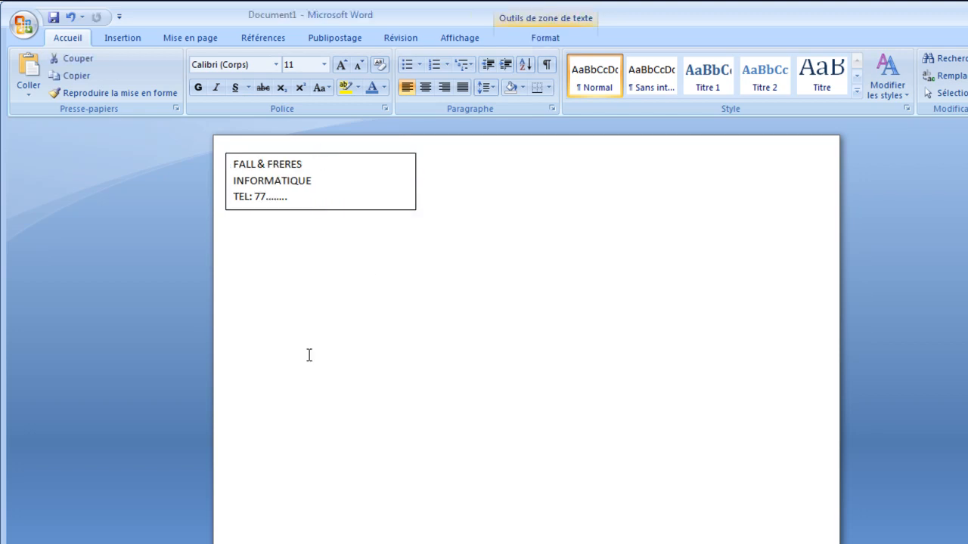
- Write the date line "Dakar le 24 Janvier 2022" in the body below the text box
{"action": "left_click", "coordinate": [295, 273]}
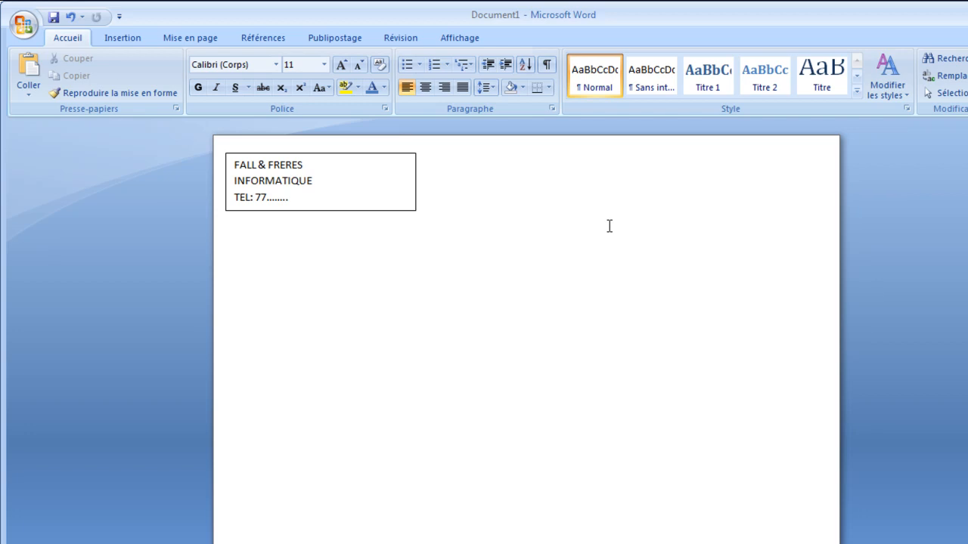
{"action": "type", "text": "d"}
{"action": "key", "text": "BackSpace"}
{"action": "type", "text": "Dakar le 24 Jan"}
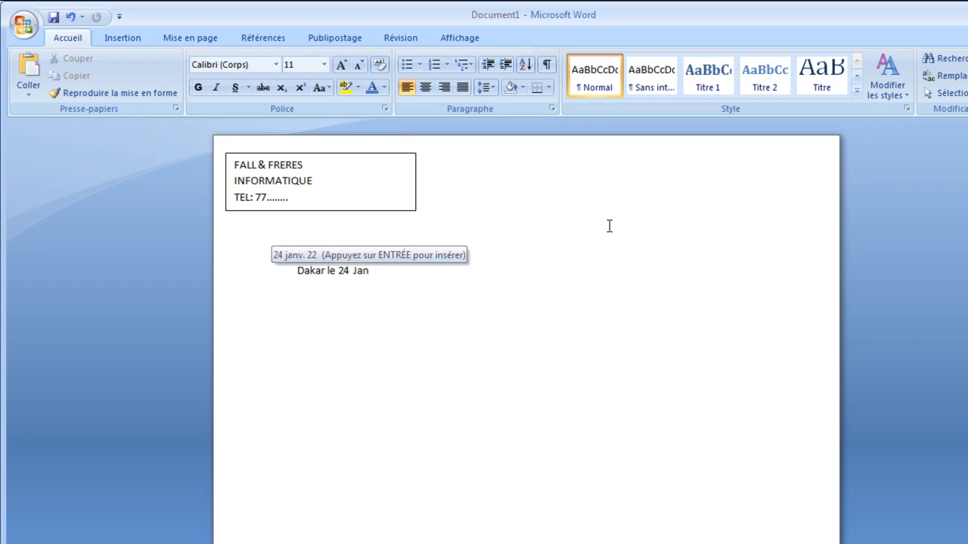
{"action": "type", "text": "vier "}
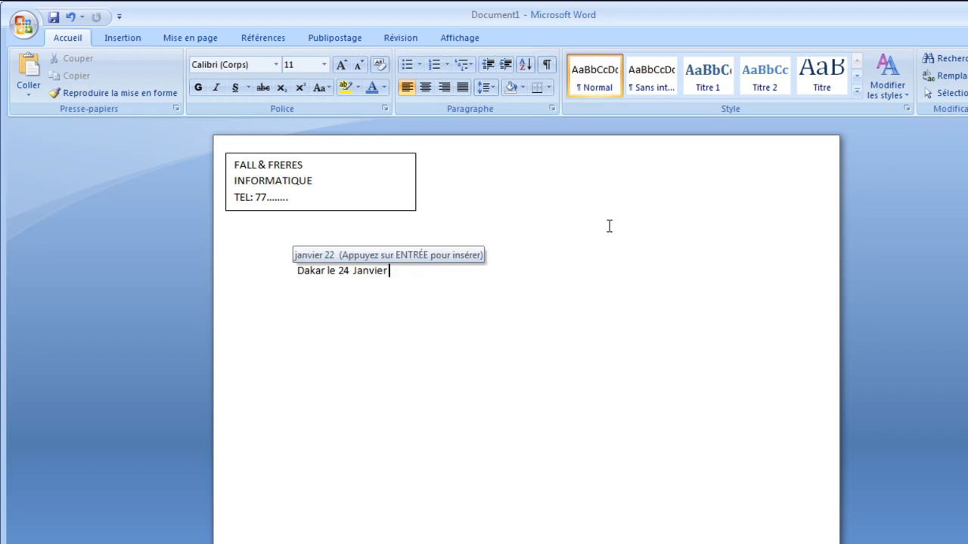
{"action": "type", "text": "2022"}
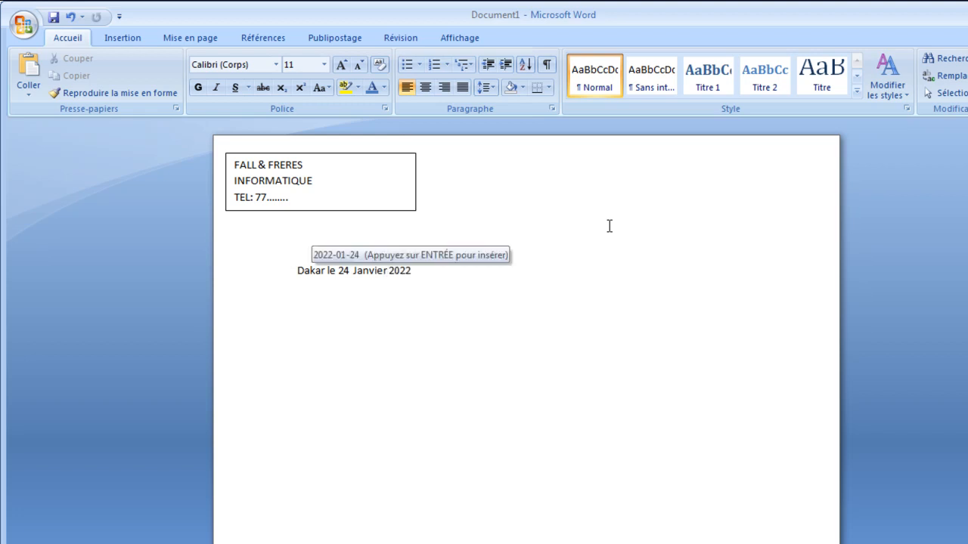
- Right-align the "Dakar le 24 Janvier 2022" date line
{"action": "left_click_drag", "start_coordinate": [469, 270], "coordinate": [301, 275]}
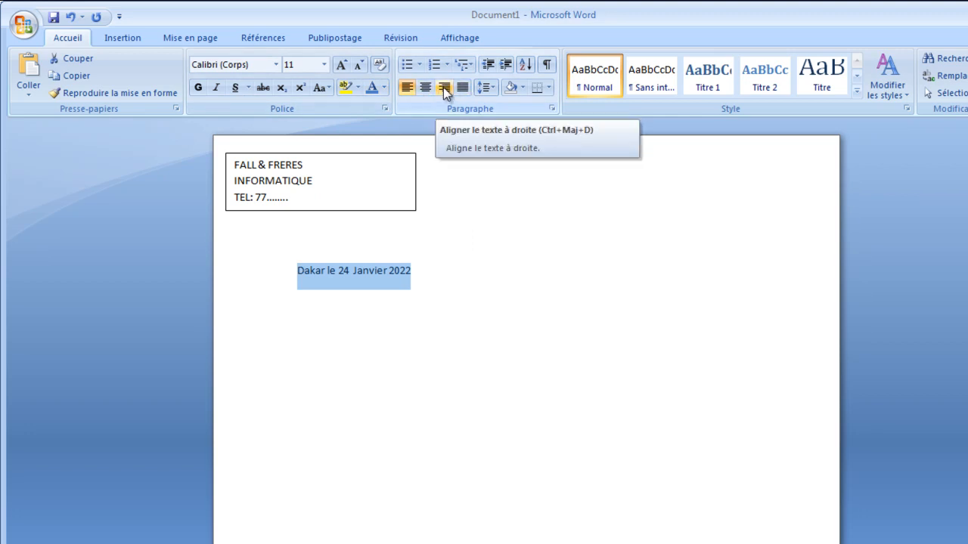
{"action": "left_click", "coordinate": [443, 87]}
{"action": "left_click_drag", "start_coordinate": [579, 302], "coordinate": [589, 317]}
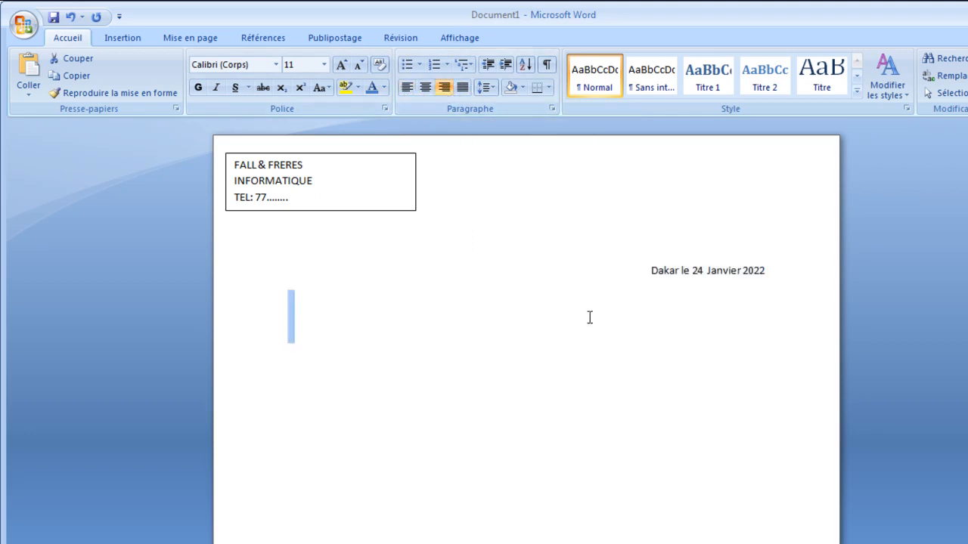
{"action": "left_click", "coordinate": [580, 320]}
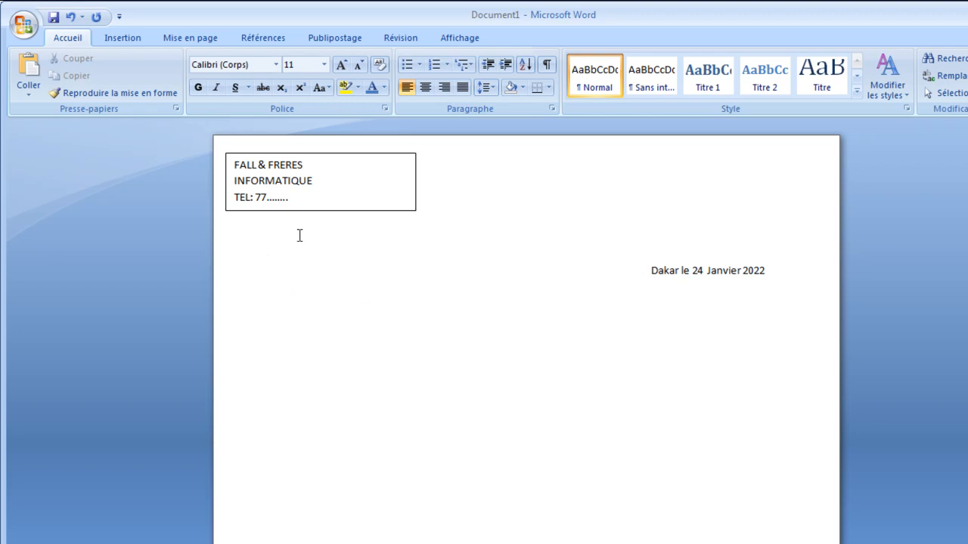
- Add a line above the date and turn "===" into a double horizontal rule across the page
{"action": "key", "text": "Return"}
{"action": "key", "text": "Return"}
{"action": "key", "text": "Return"}
{"action": "key", "text": "Return"}
{"action": "left_click", "coordinate": [652, 270]}
{"action": "key", "text": "Return"}
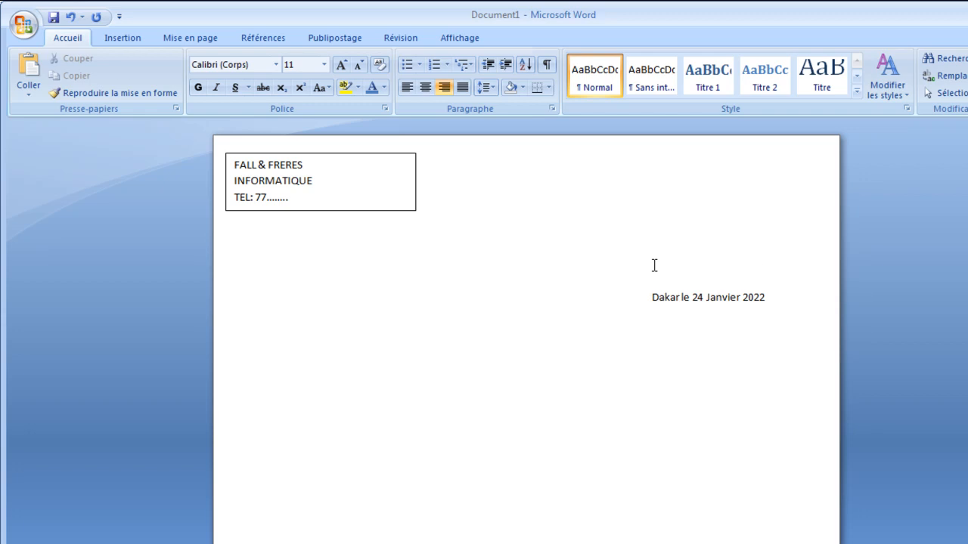
{"action": "type", "text": "==="}
{"action": "key", "text": "Return"}
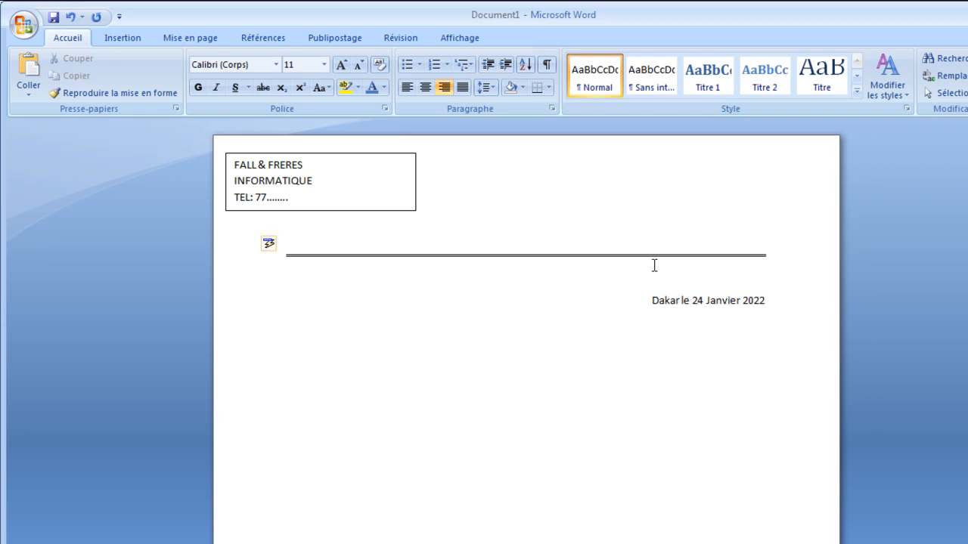
- Insert a table with 4 columns and 8 rows below the date line
{"action": "left_click", "coordinate": [660, 384]}
{"action": "left_click", "coordinate": [138, 41]}
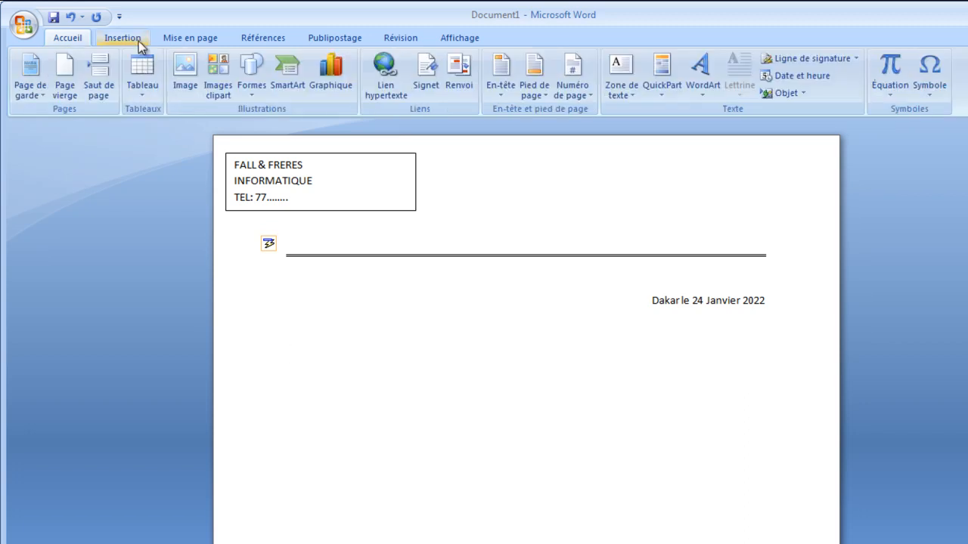
{"action": "left_click", "coordinate": [142, 92]}
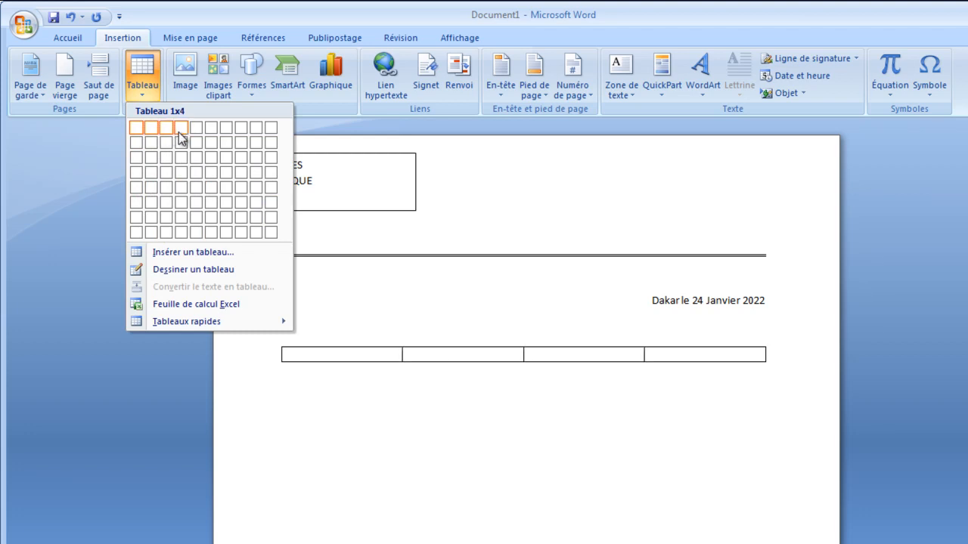
{"action": "left_click", "coordinate": [180, 233]}
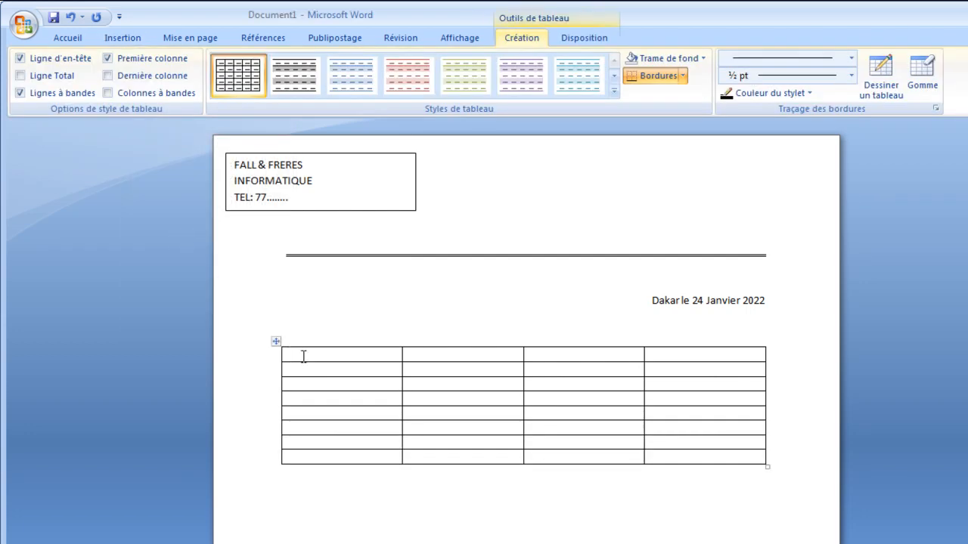
- Fill the table's header row with "quantite", "designation", "Prix unitaire" and "Prix total"
{"action": "type", "text": "quantite"}
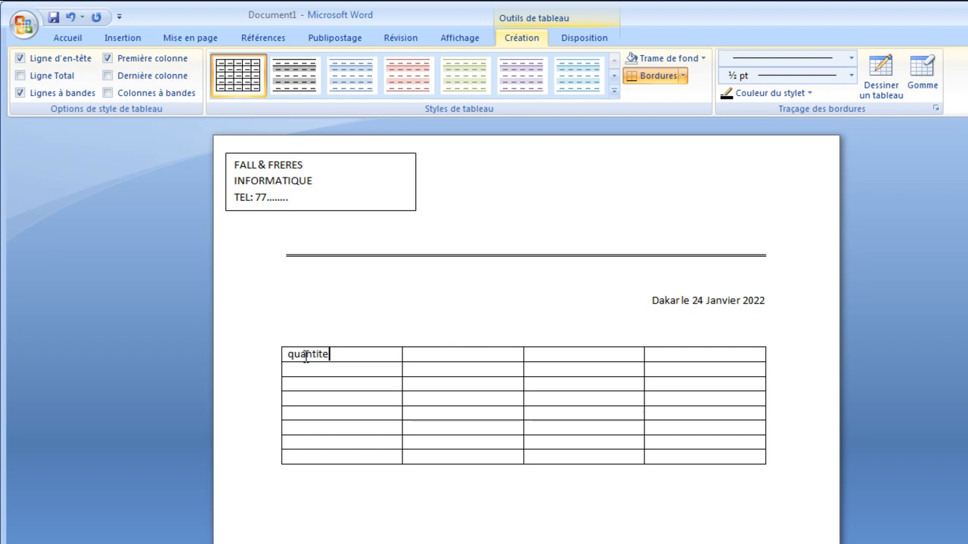
{"action": "left_click", "coordinate": [421, 360]}
{"action": "type", "text": "des"}
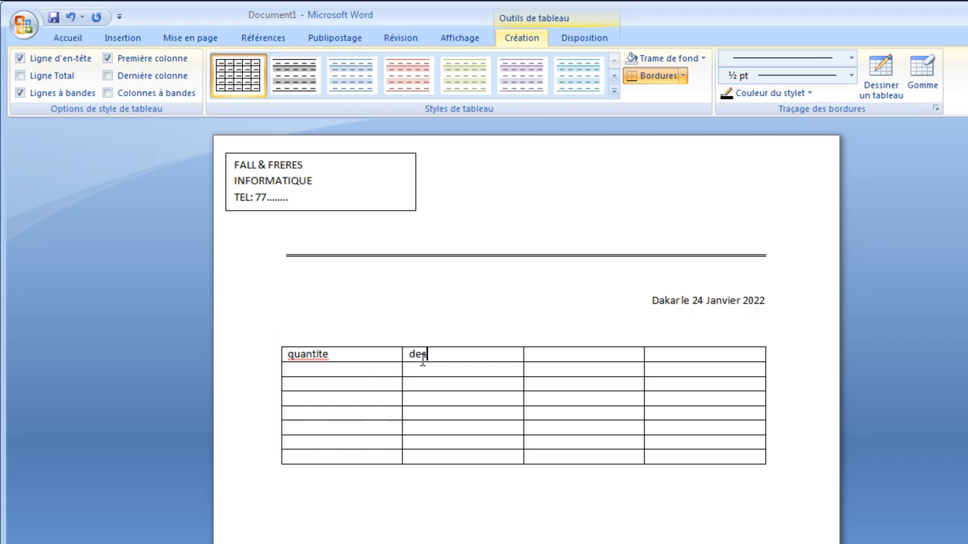
{"action": "type", "text": "ignation"}
{"action": "left_click", "coordinate": [579, 355]}
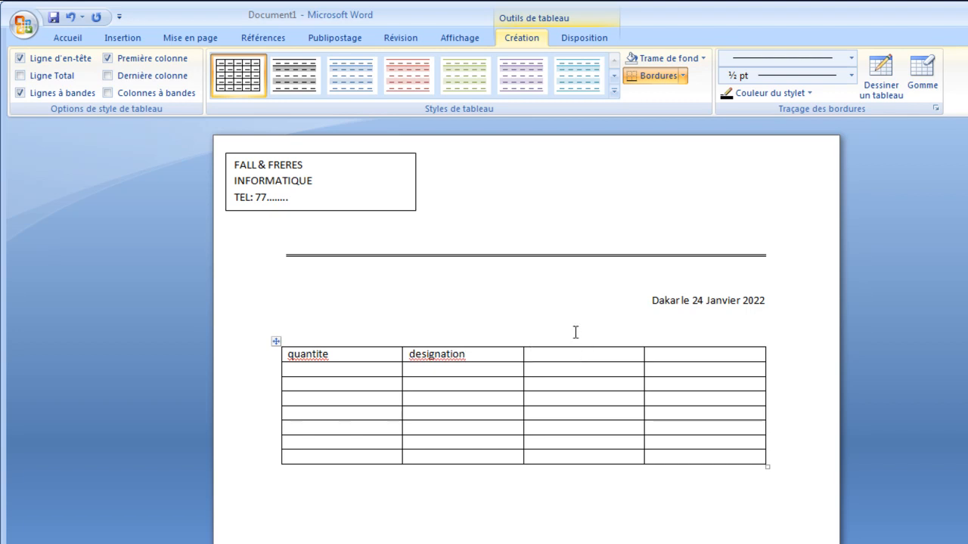
{"action": "type", "text": "p"}
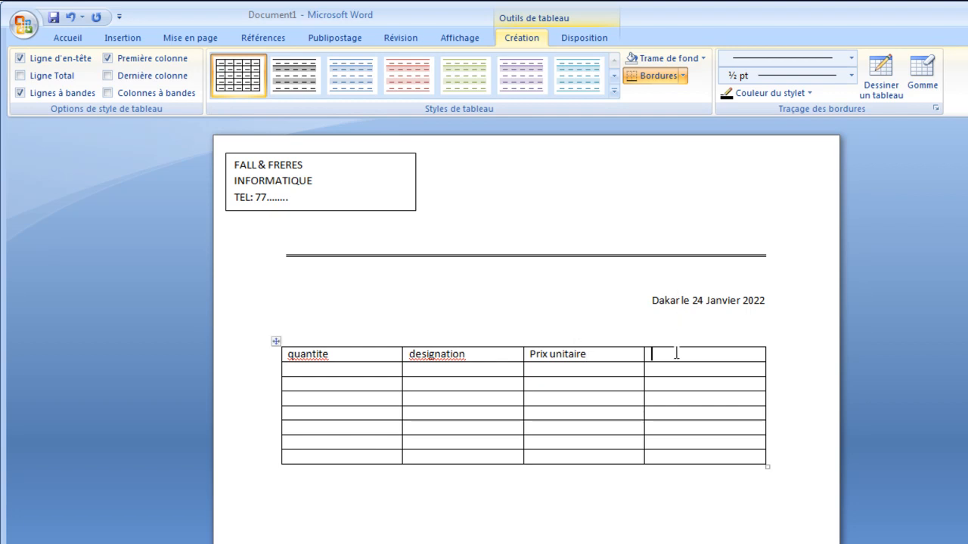
{"action": "type", "text": "prix total"}
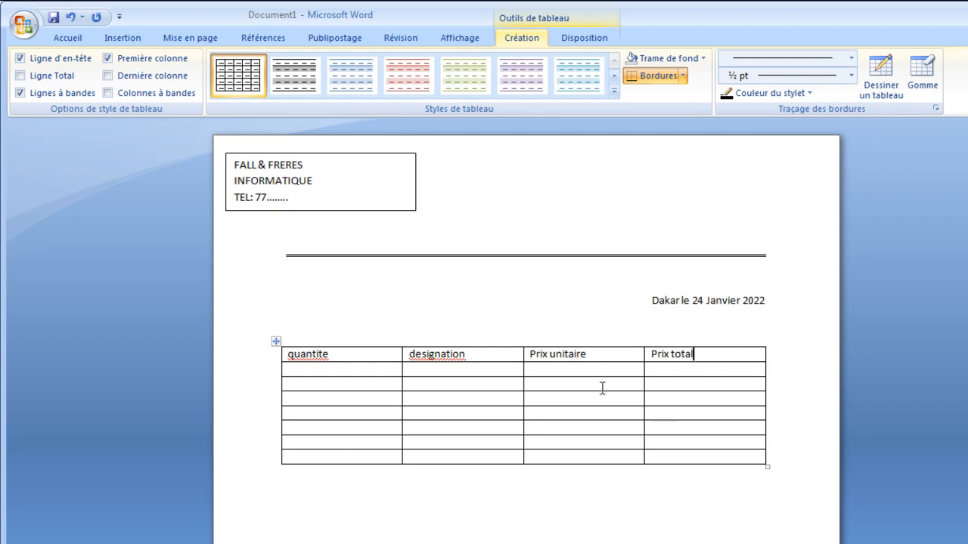
- Correct the misspelled header cells to "désignation" and "quantité" using the spelling suggestions
{"action": "right_click", "coordinate": [430, 355]}
{"action": "left_click", "coordinate": [517, 156]}
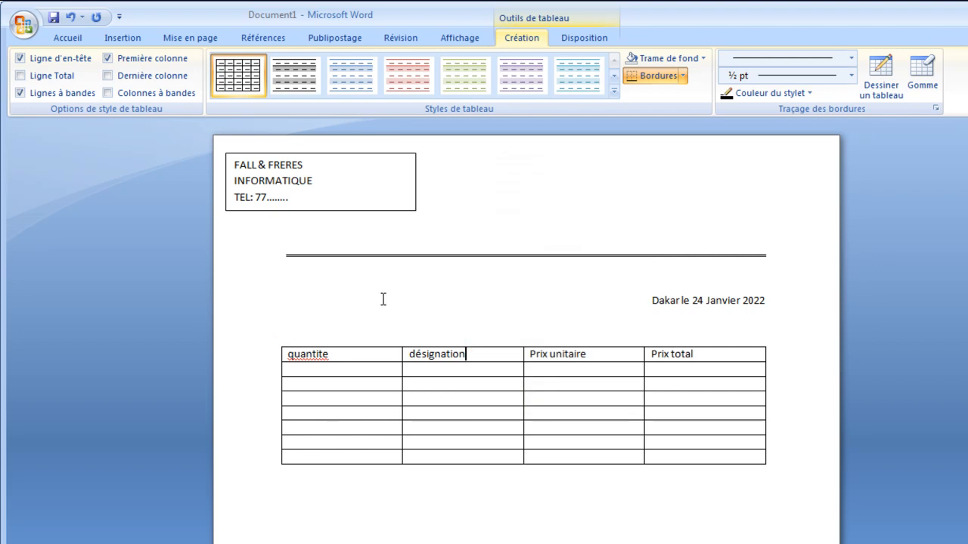
{"action": "right_click", "coordinate": [314, 353]}
{"action": "left_click", "coordinate": [384, 139]}
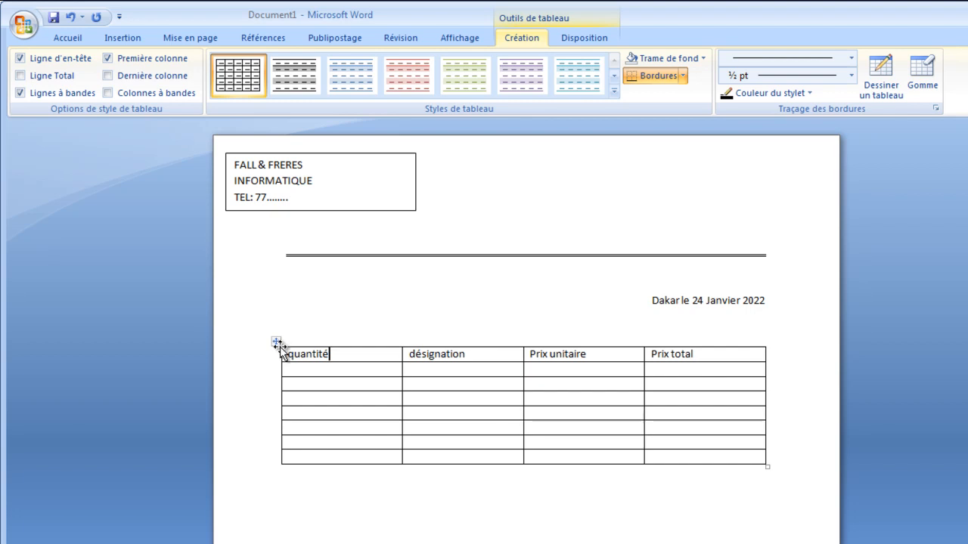
- Set the row height of the whole table to 0,6 cm
{"action": "left_click", "coordinate": [277, 342]}
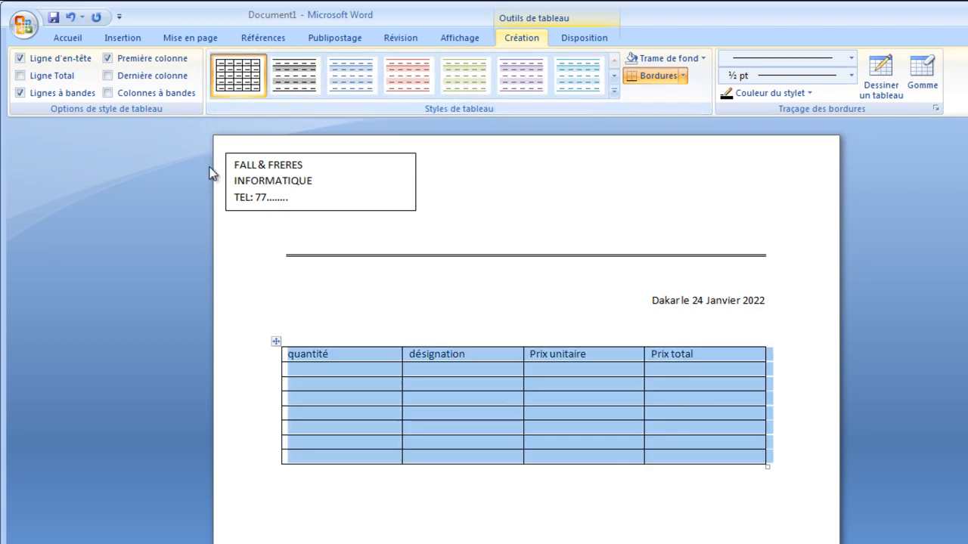
{"action": "left_click", "coordinate": [81, 43]}
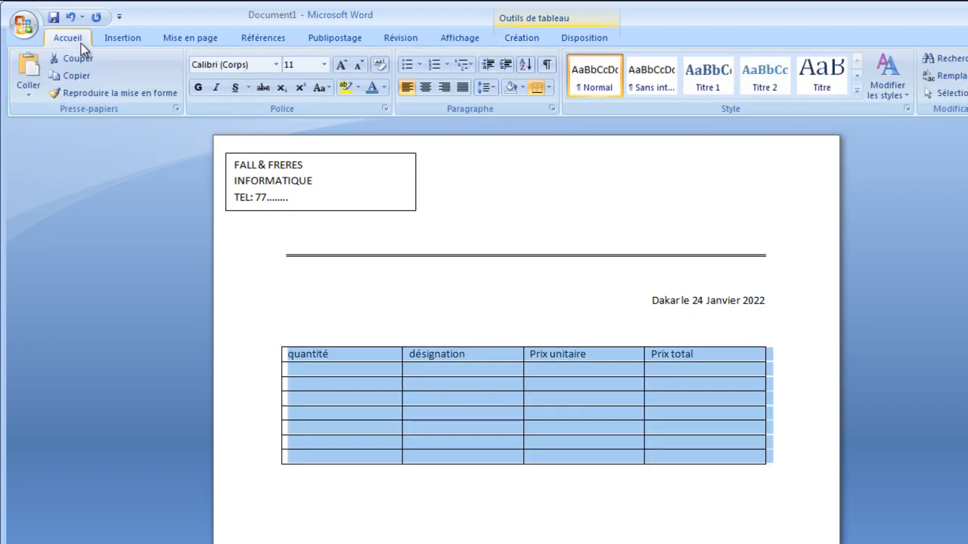
{"action": "left_click", "coordinate": [492, 87]}
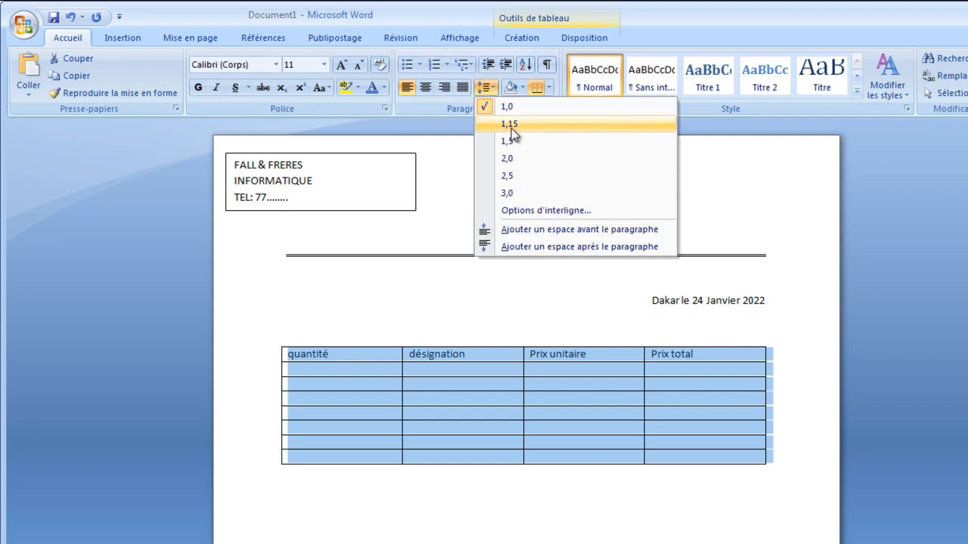
{"action": "left_click", "coordinate": [733, 173]}
{"action": "left_click", "coordinate": [605, 39]}
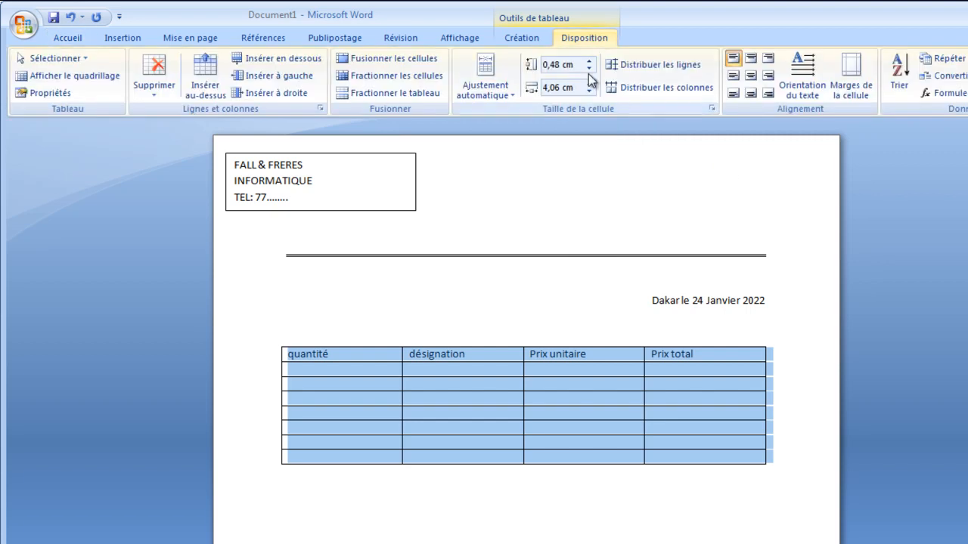
{"action": "left_click", "coordinate": [589, 62]}
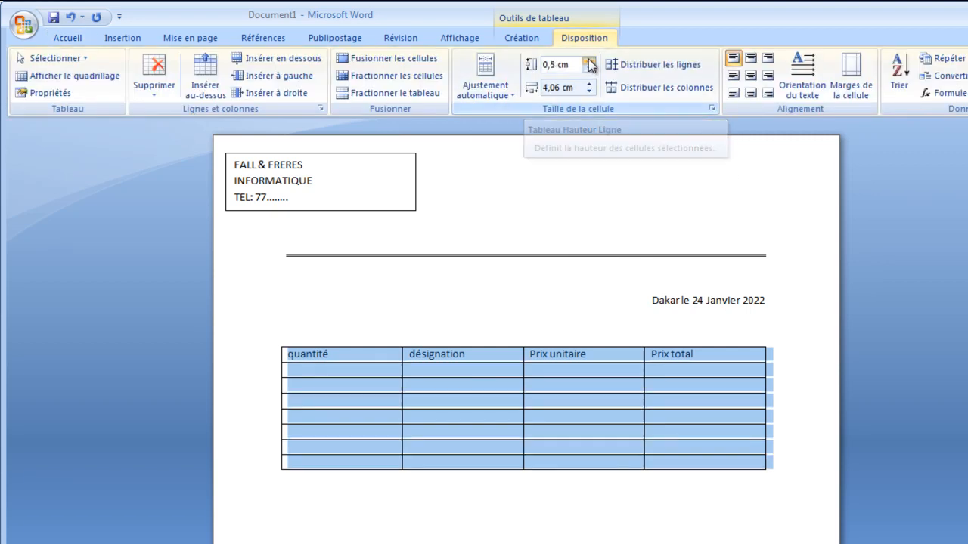
{"action": "left_click", "coordinate": [588, 62]}
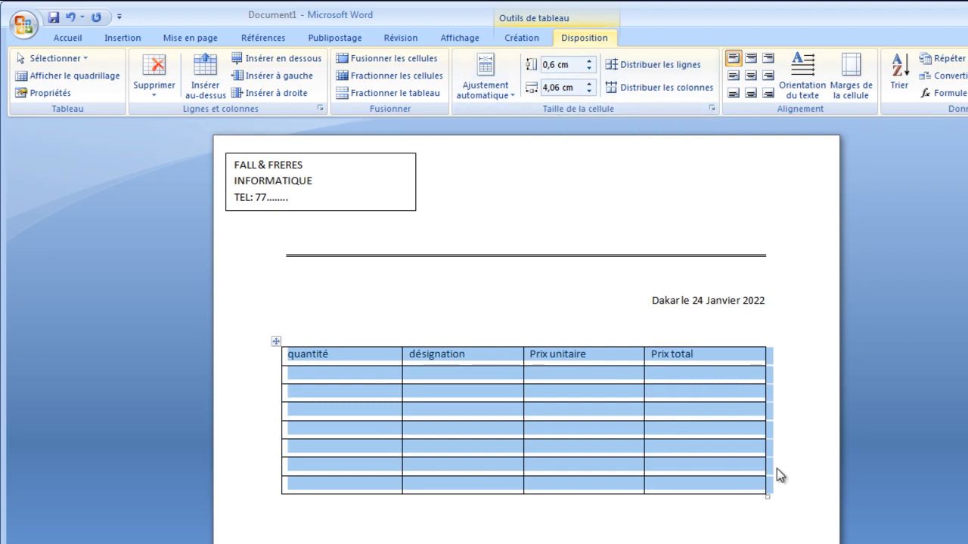
{"action": "left_click", "coordinate": [802, 465]}
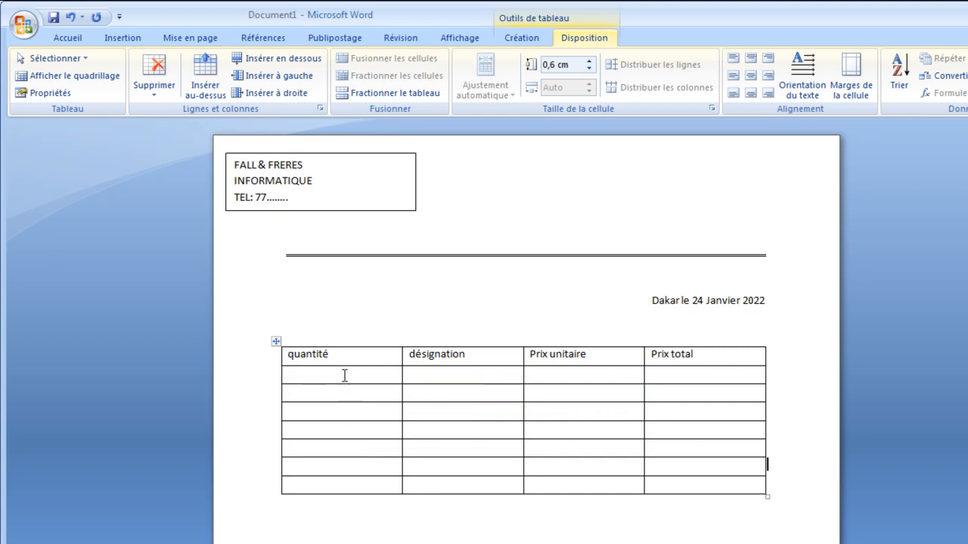
- Center the text of the table's header row horizontally
{"action": "left_click_drag", "start_coordinate": [290, 359], "coordinate": [677, 356]}
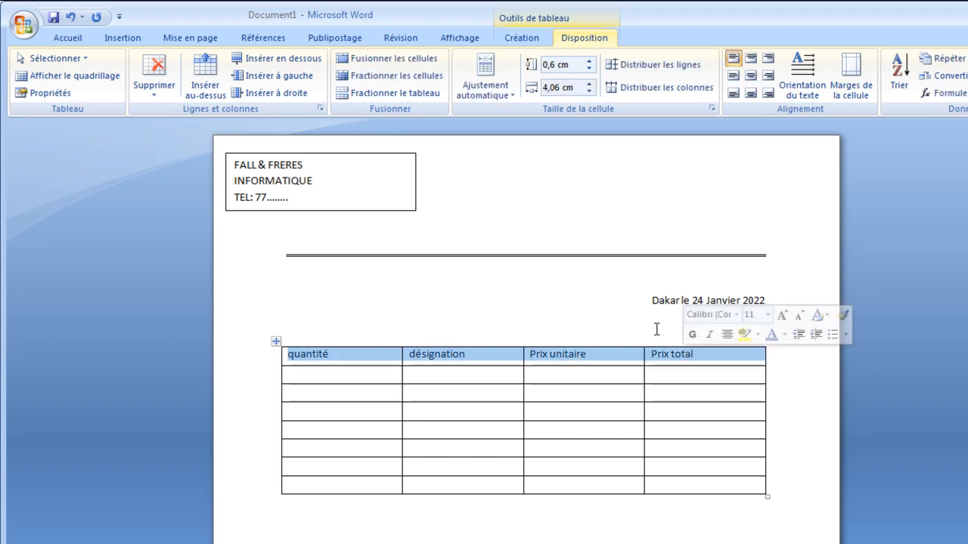
{"action": "left_click", "coordinate": [67, 37]}
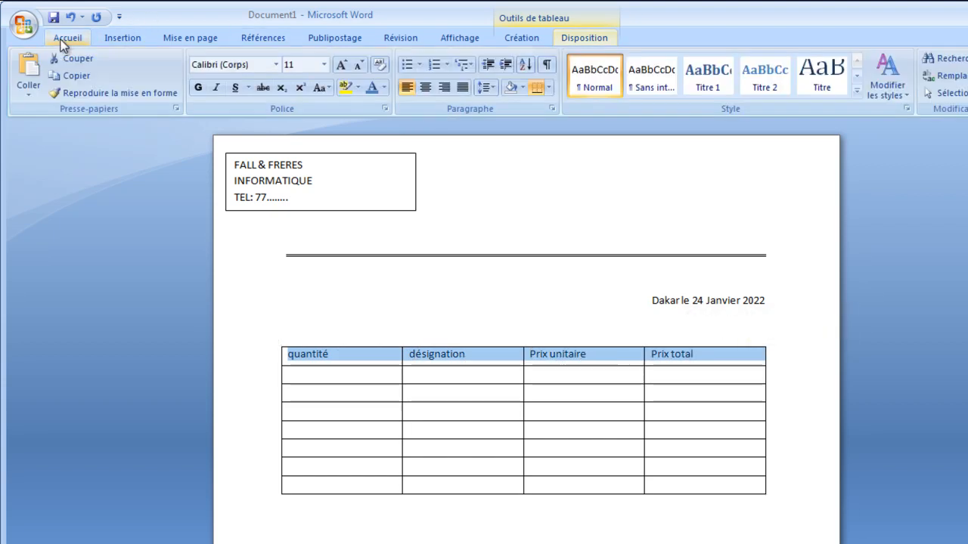
{"action": "left_click", "coordinate": [423, 88]}
{"action": "left_click", "coordinate": [434, 473]}
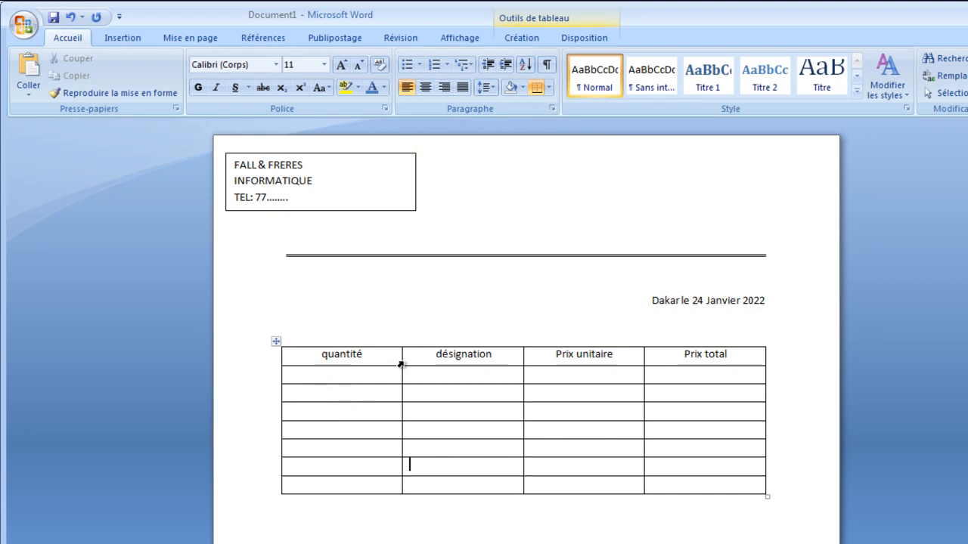
- Narrow the "quantité" column and widen the "désignation" column by moving both of its borders outward
{"action": "left_click_drag", "start_coordinate": [401, 363], "coordinate": [362, 370]}
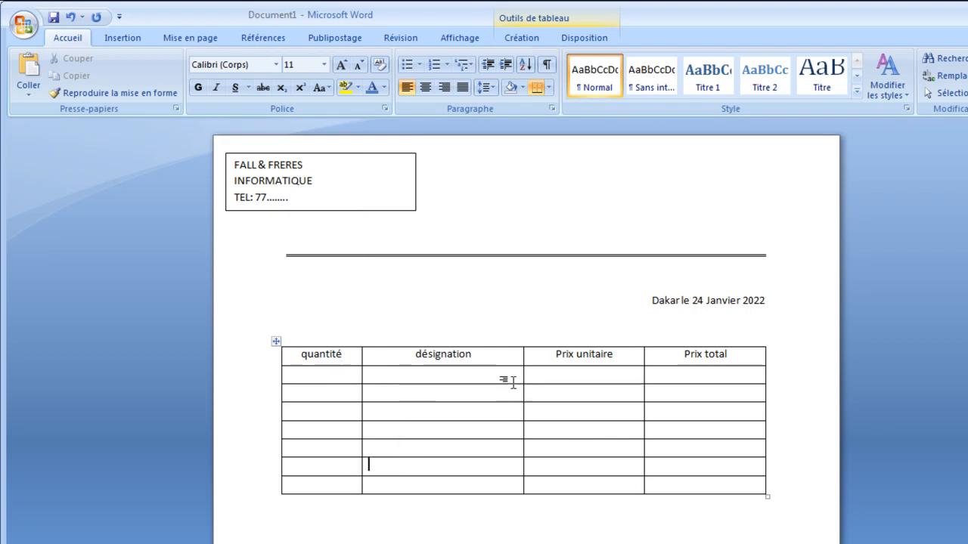
{"action": "left_click_drag", "start_coordinate": [523, 369], "coordinate": [549, 372]}
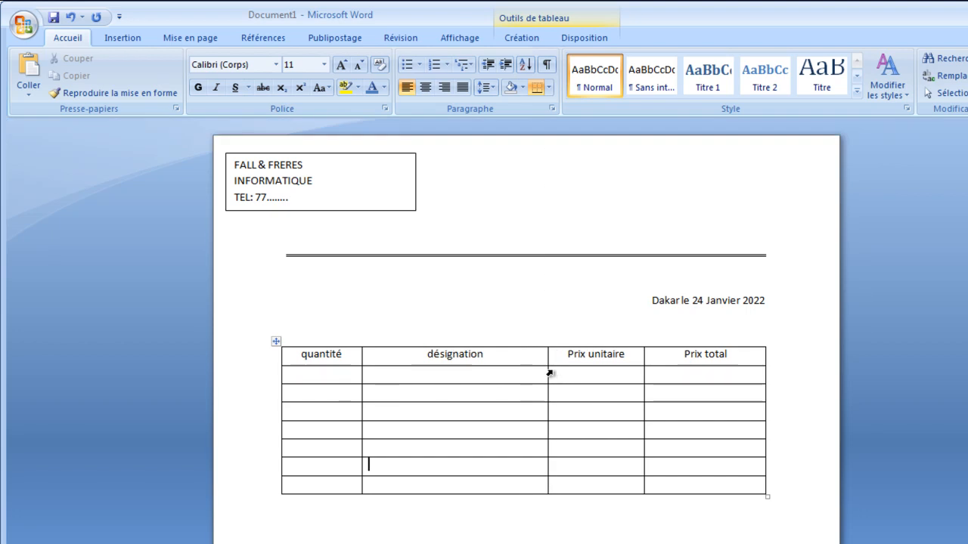
- Try to move the border between "Prix unitaire" and "Prix total" in the first blank row, and undo the change
{"action": "left_click", "coordinate": [644, 375]}
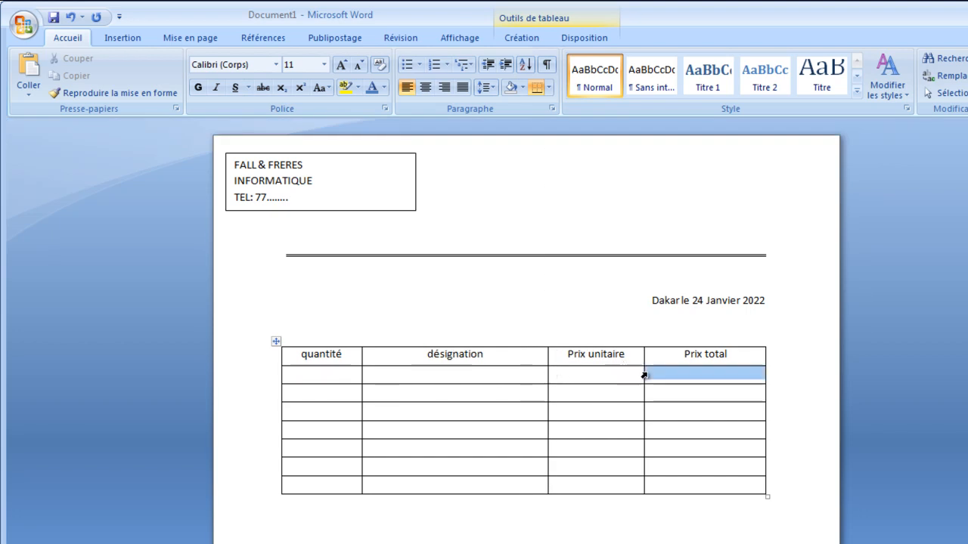
{"action": "left_click_drag", "start_coordinate": [644, 370], "coordinate": [660, 370]}
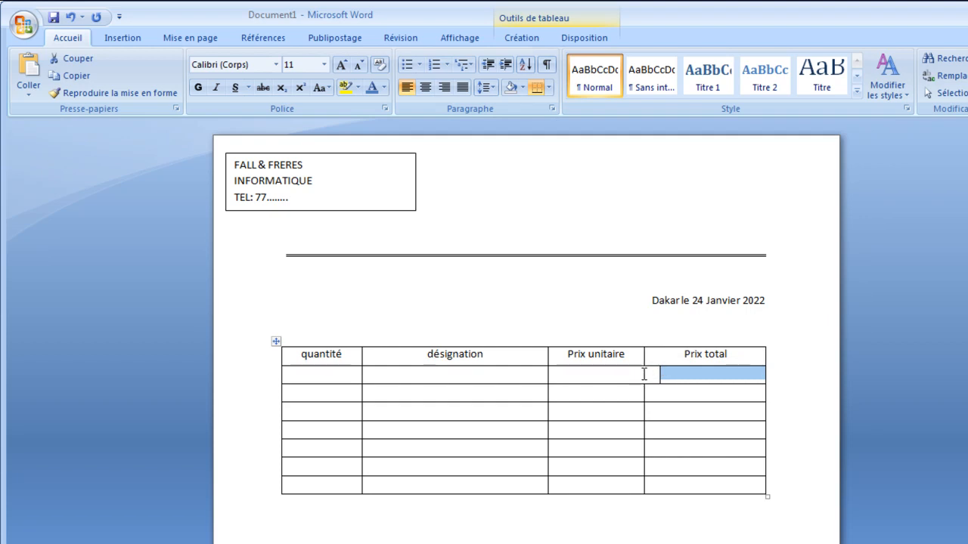
{"action": "left_click", "coordinate": [71, 17]}
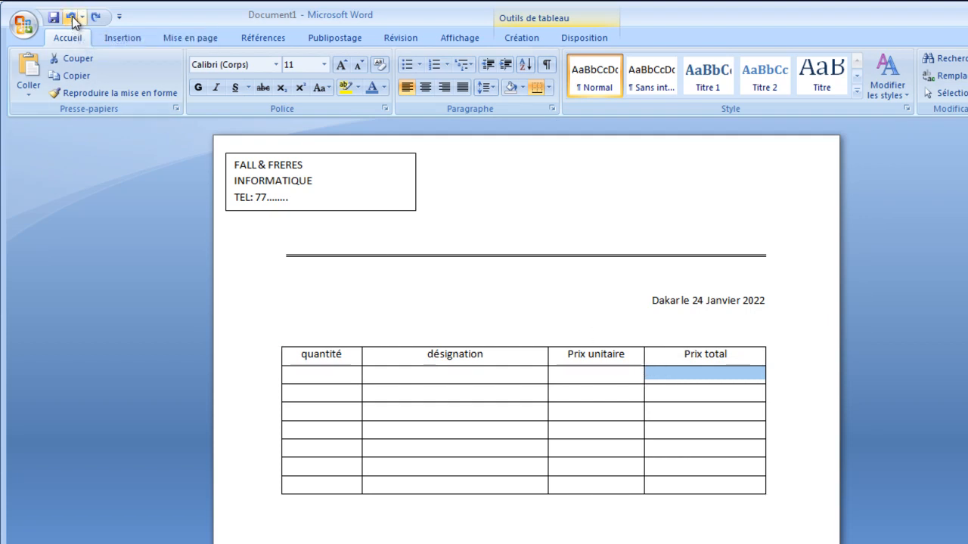
- Widen the "Prix unitaire" column slightly at the expense of the "Prix total" column in all rows
{"action": "left_click", "coordinate": [653, 406]}
{"action": "left_click_drag", "start_coordinate": [644, 394], "coordinate": [652, 399]}
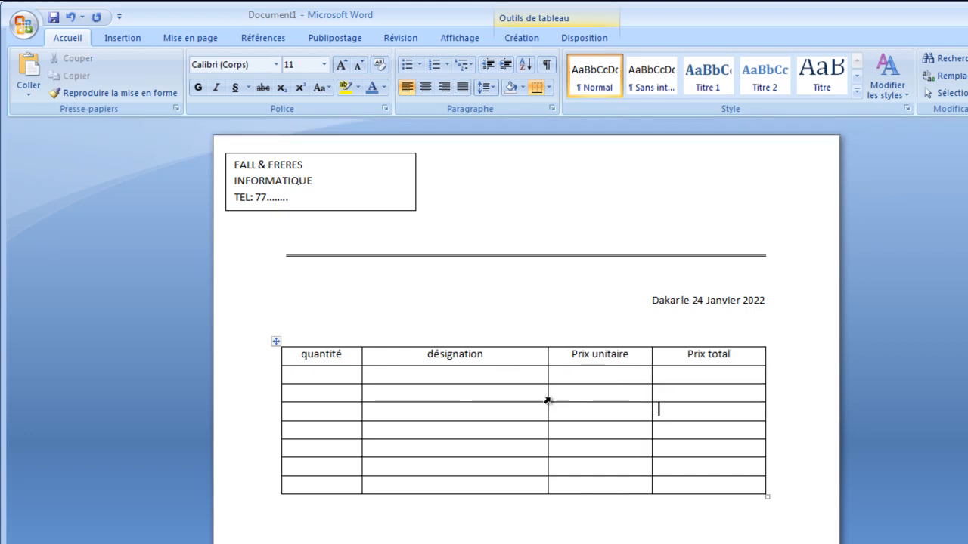
{"action": "left_click_drag", "start_coordinate": [548, 396], "coordinate": [550, 397]}
{"action": "left_click", "coordinate": [588, 509]}
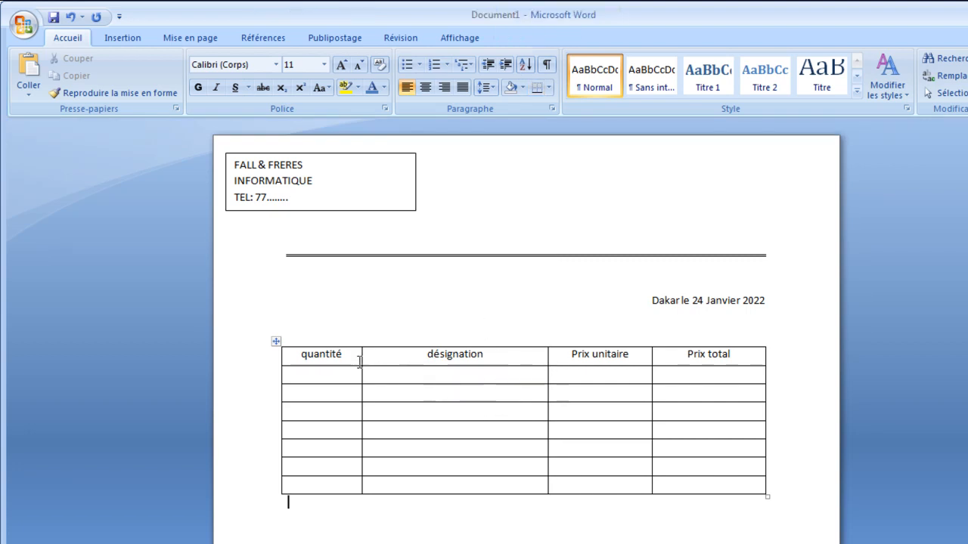
- Fill the first item row with quantity 01, "ordinateur", unit price 2000000 and total price 200000
{"action": "left_click", "coordinate": [341, 374]}
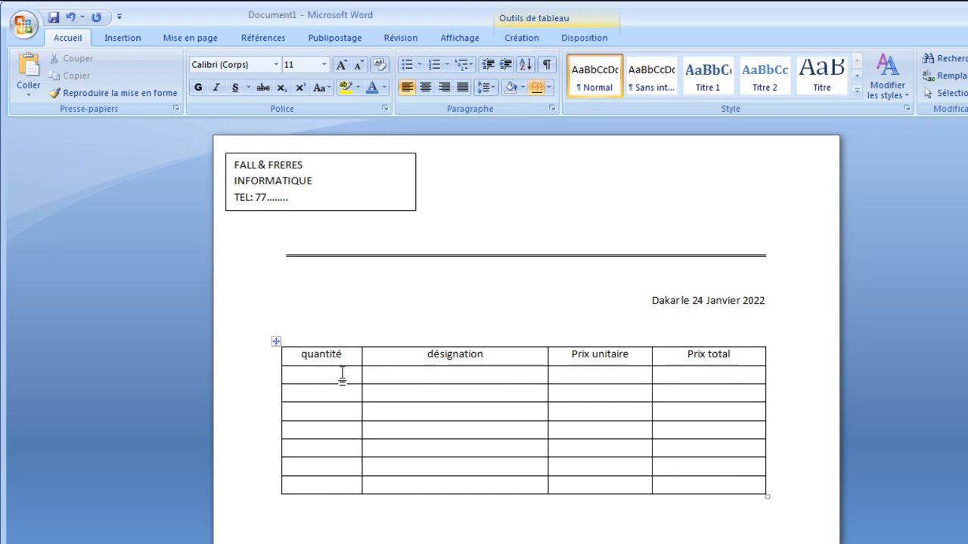
{"action": "type", "text": "01"}
{"action": "left_click", "coordinate": [410, 372]}
{"action": "type", "text": "ordinateur"}
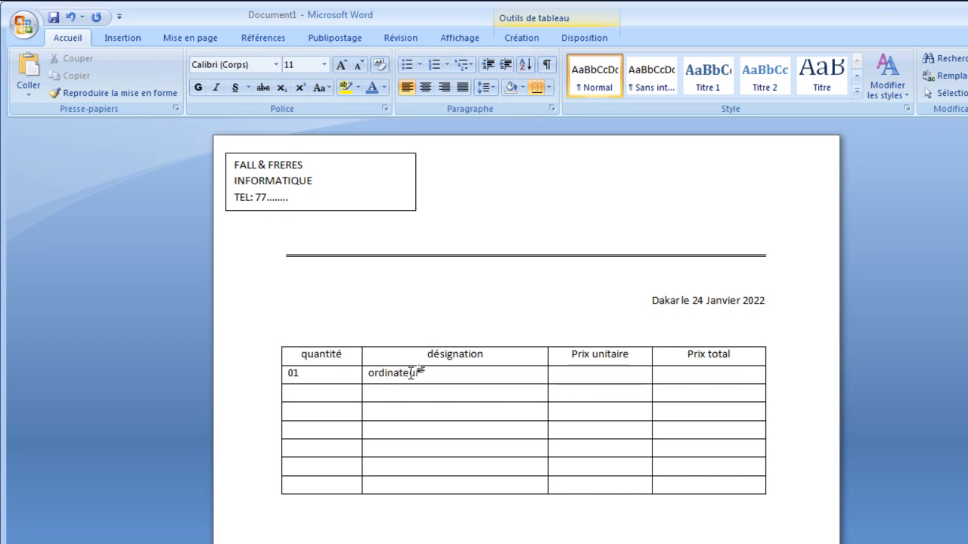
{"action": "type", "text": "200000"}
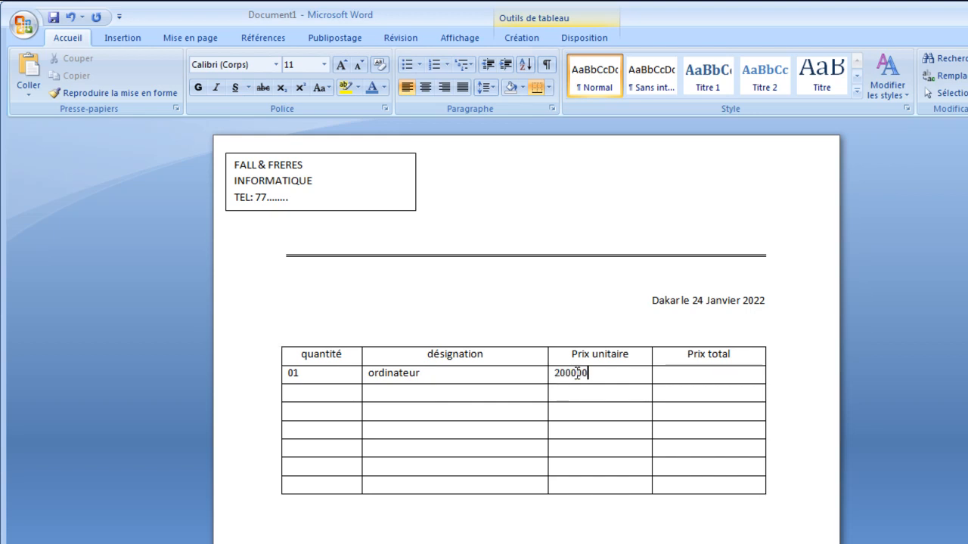
{"action": "type", "text": "0"}
{"action": "left_click_drag", "start_coordinate": [626, 374], "coordinate": [691, 363]}
{"action": "left_click", "coordinate": [678, 375]}
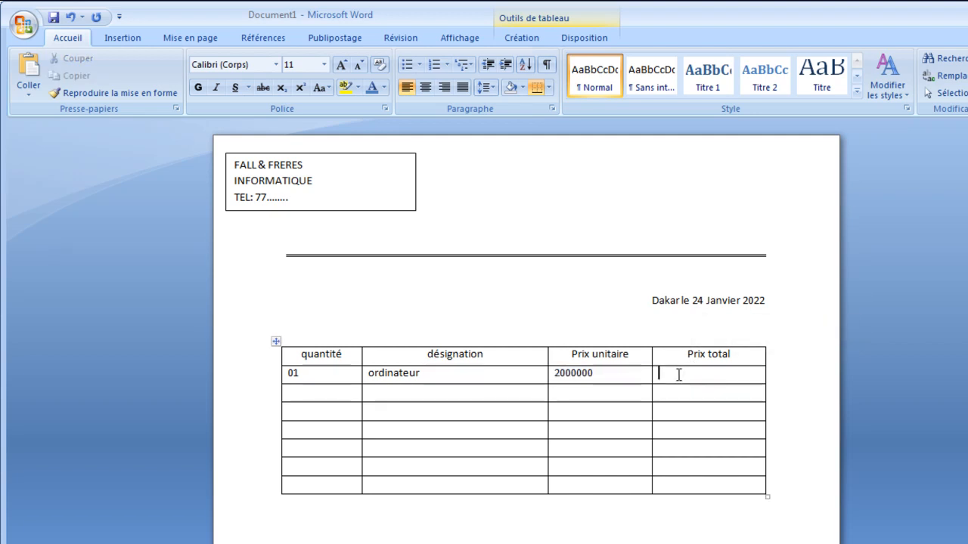
{"action": "type", "text": "200000"}
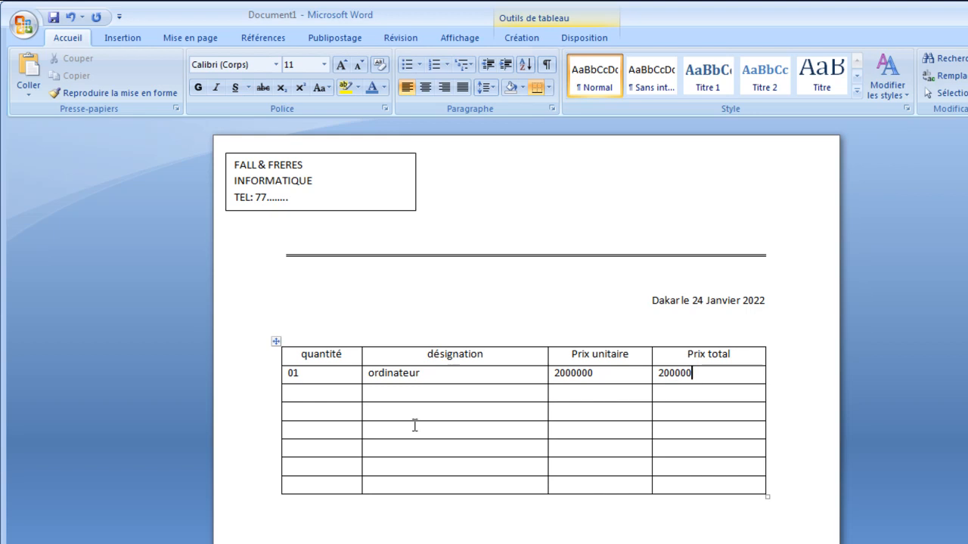
- Fill the second item row with quantity 02, "clavier", unit price 4000 and total price 8000
{"action": "left_click", "coordinate": [341, 392]}
{"action": "type", "text": "2"}
{"action": "left_click", "coordinate": [372, 390]}
{"action": "type", "text": "0"}
{"action": "key", "text": "BackSpace"}
{"action": "left_click", "coordinate": [423, 398]}
{"action": "type", "text": "clavier"}
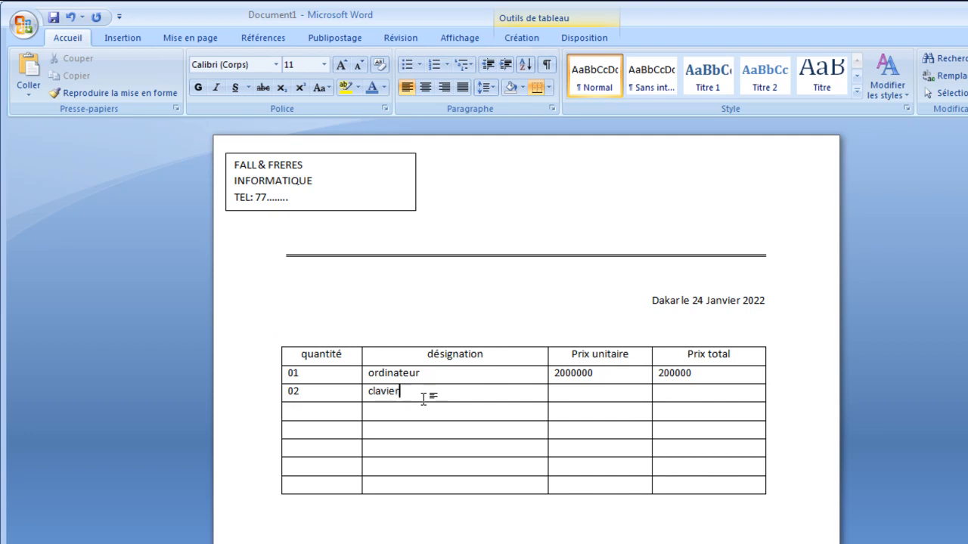
{"action": "left_click", "coordinate": [592, 393]}
{"action": "type", "text": "4000"}
{"action": "left_click", "coordinate": [678, 390]}
{"action": "type", "text": "8000"}
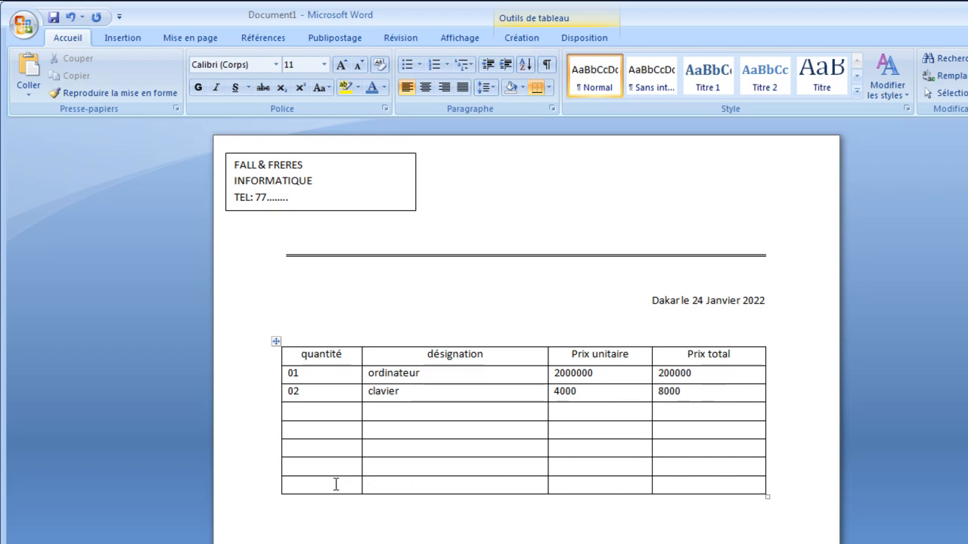
- Merge the first three cells of the table's last row and enter "Total" in the merged cell
{"action": "left_click_drag", "start_coordinate": [288, 484], "coordinate": [640, 485]}
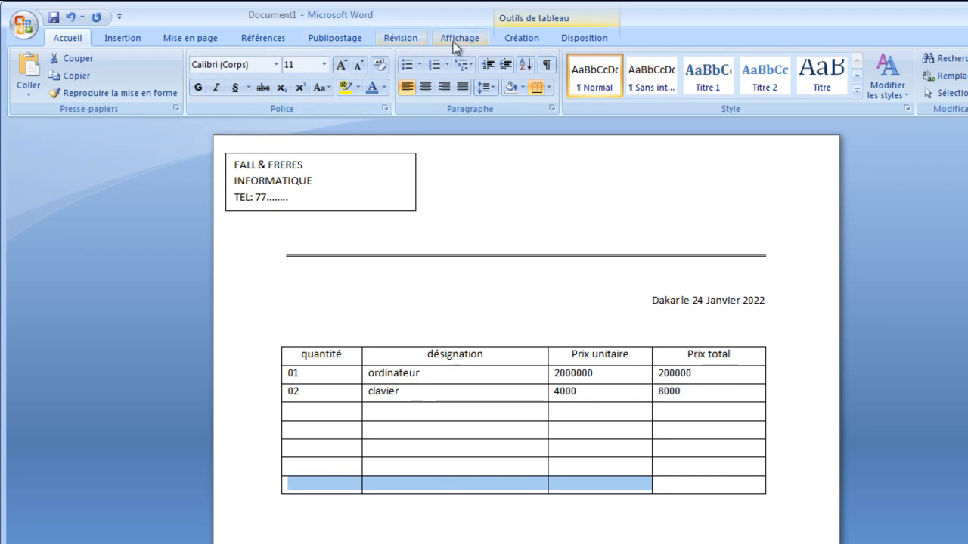
{"action": "left_click", "coordinate": [582, 37]}
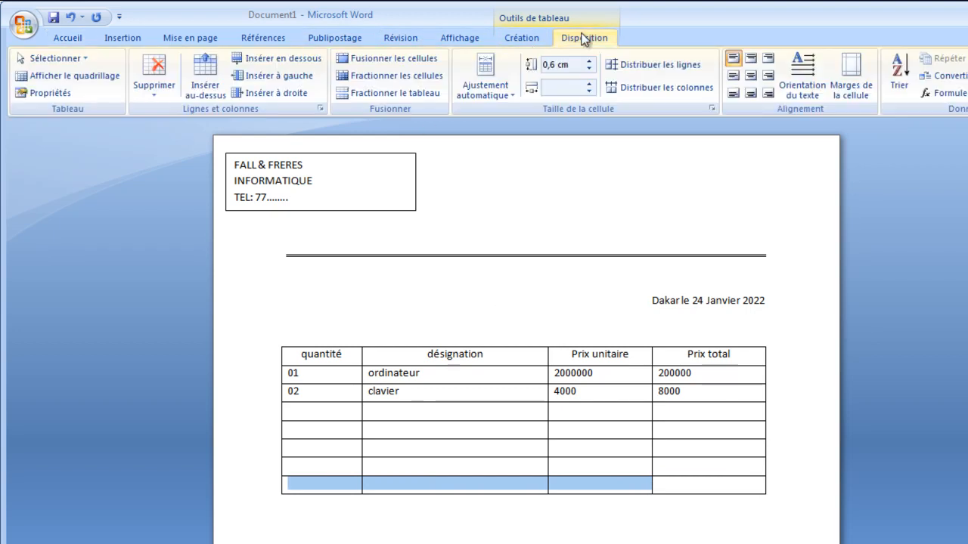
{"action": "left_click", "coordinate": [386, 55]}
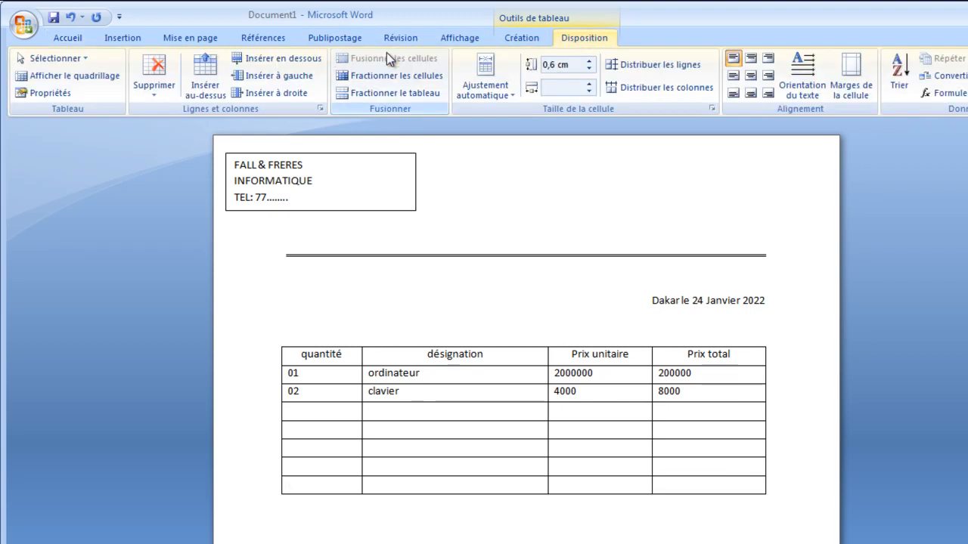
{"action": "left_click", "coordinate": [469, 488]}
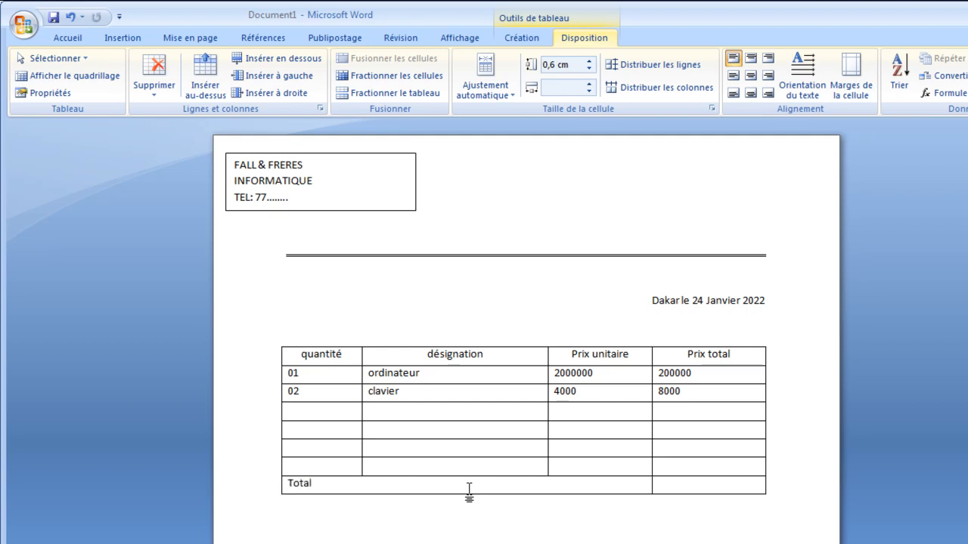
- Center the word "Total" in the merged cell of the last row
{"action": "double_click", "coordinate": [309, 486]}
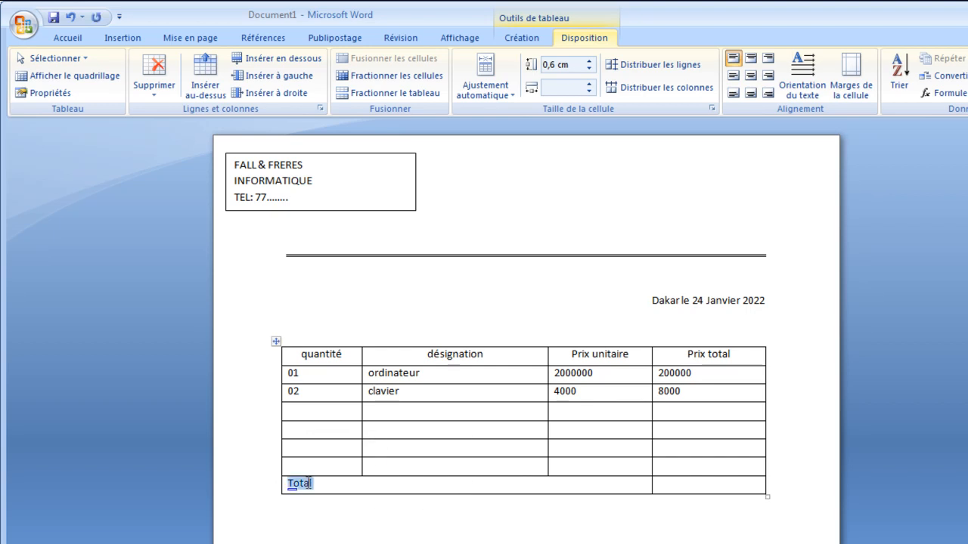
{"action": "left_click", "coordinate": [130, 37]}
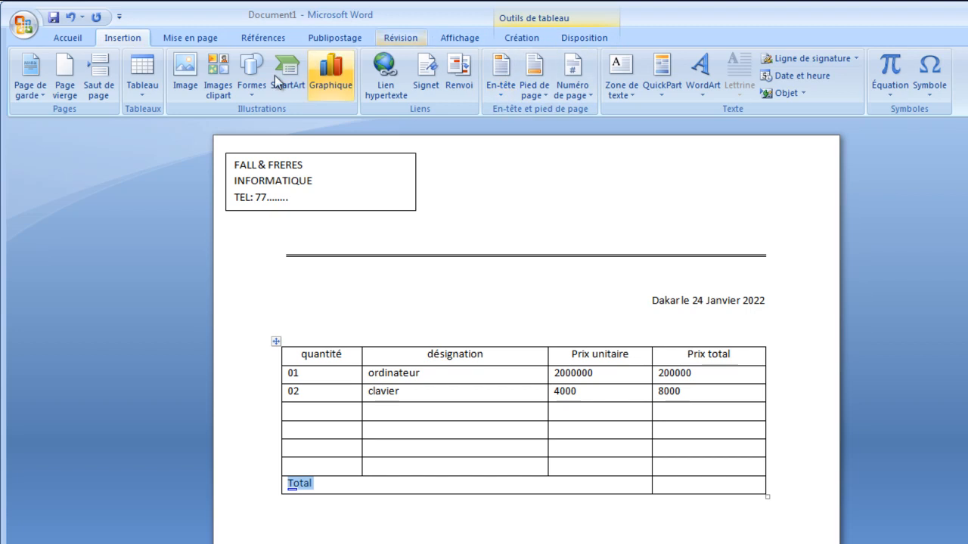
{"action": "left_click", "coordinate": [70, 37]}
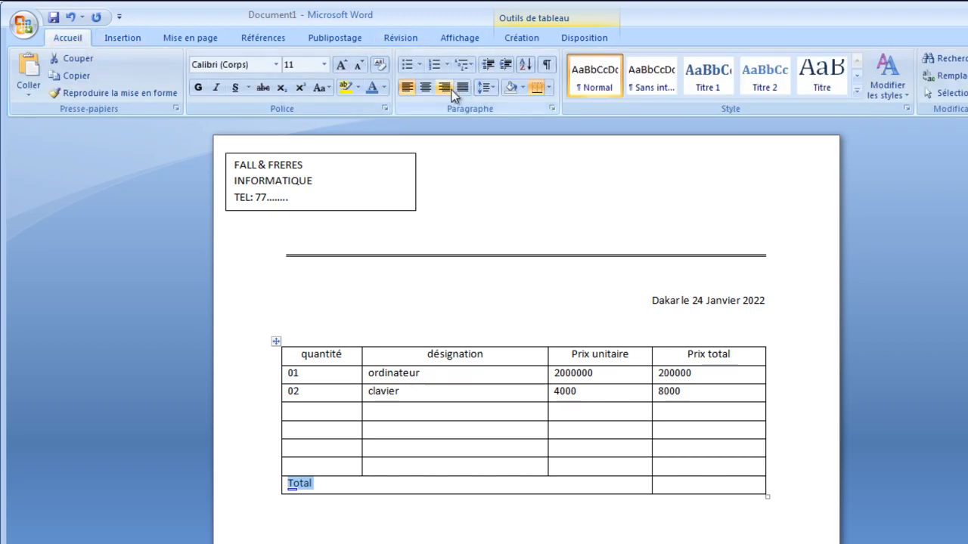
{"action": "left_click", "coordinate": [426, 87]}
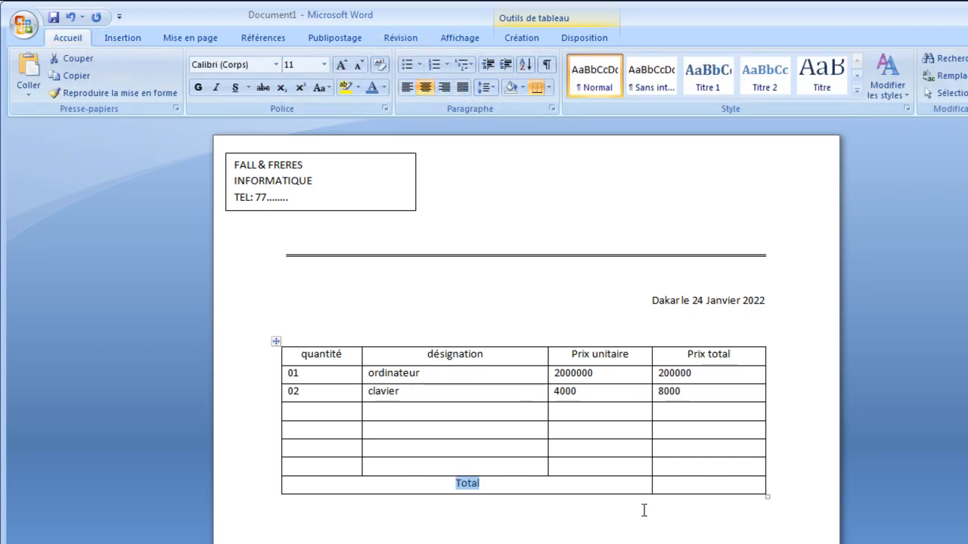
- Enter 208000 in the "Prix total" cell of the "Total" row
{"action": "left_click", "coordinate": [674, 488]}
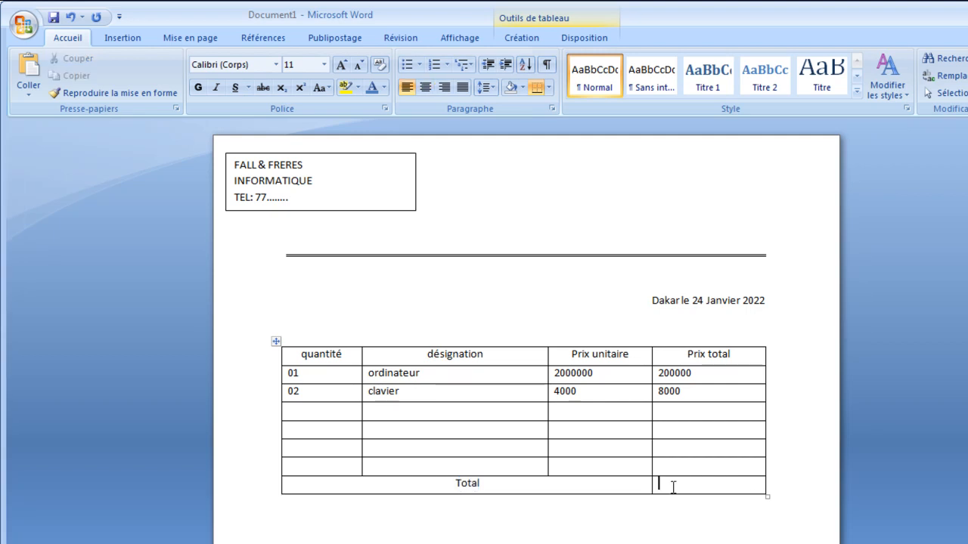
{"action": "type", "text": "208000"}
{"action": "left_click", "coordinate": [679, 538]}
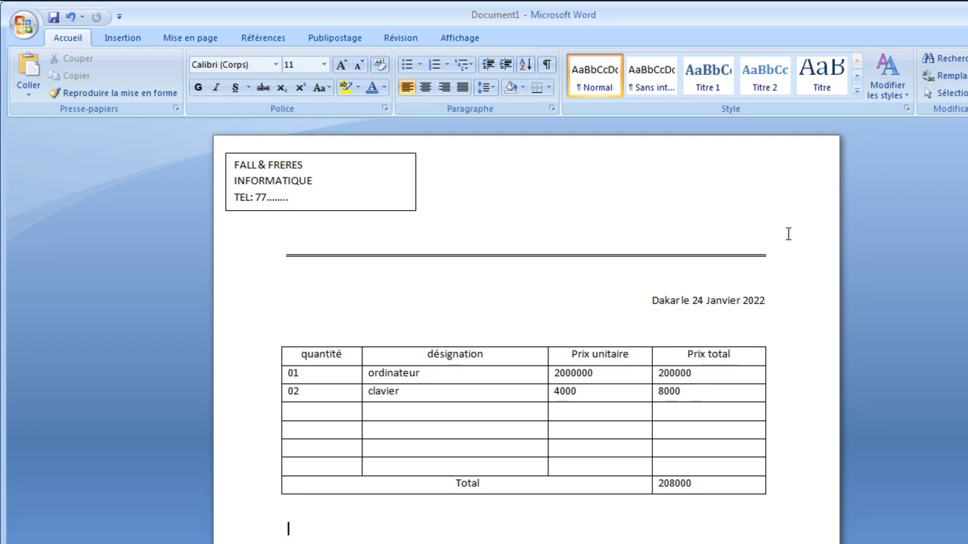
- Add a "Client :" line with the client's name above the table and ignore all spelling flags on the name
{"action": "left_click", "coordinate": [321, 332]}
{"action": "type", "text": "client :Ablaye"}
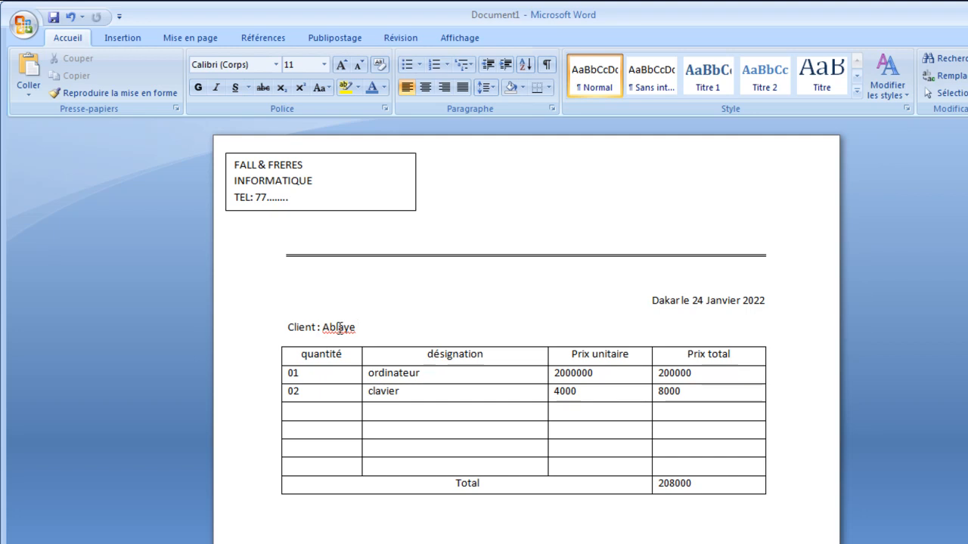
{"action": "right_click", "coordinate": [341, 330]}
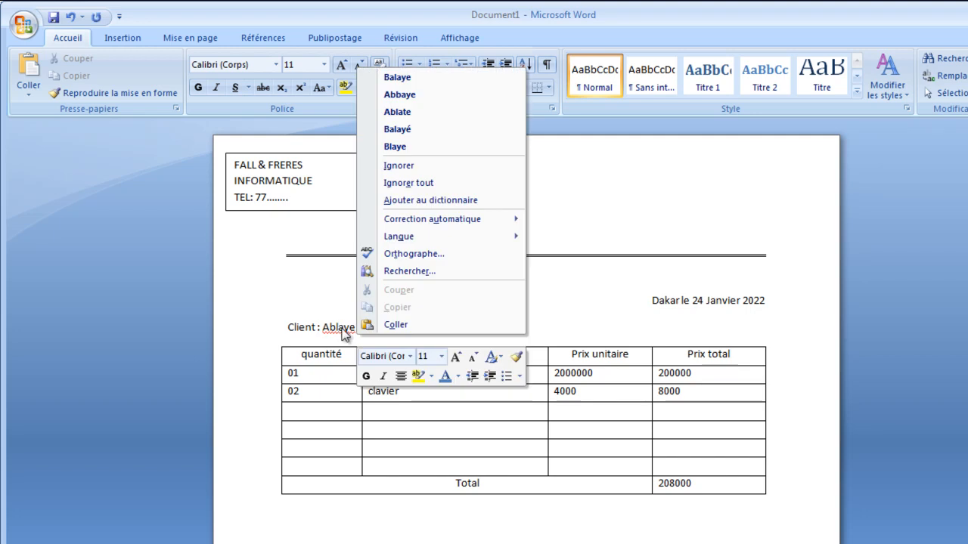
{"action": "left_click", "coordinate": [423, 183]}
- Underline the whole client line above the table
{"action": "left_click_drag", "start_coordinate": [362, 326], "coordinate": [283, 331]}
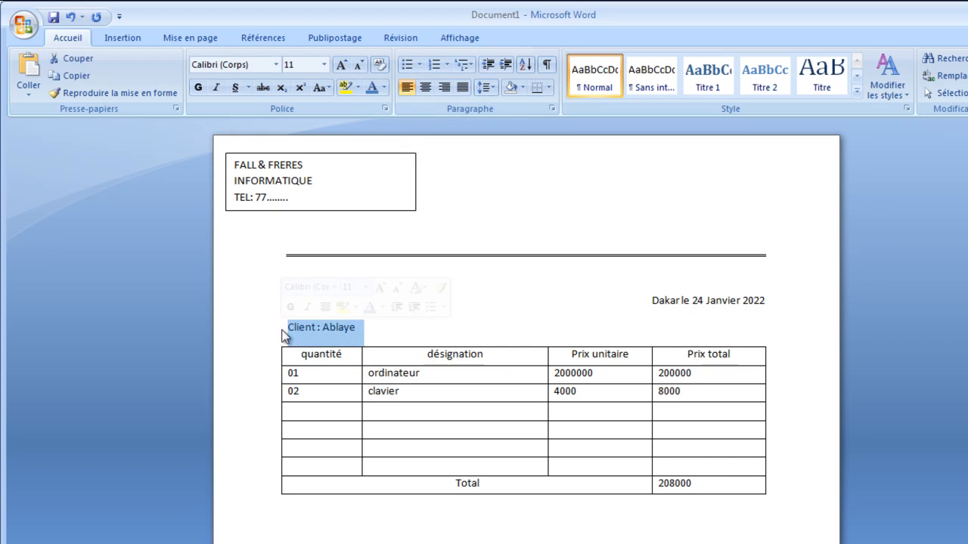
{"action": "left_click", "coordinate": [235, 88]}
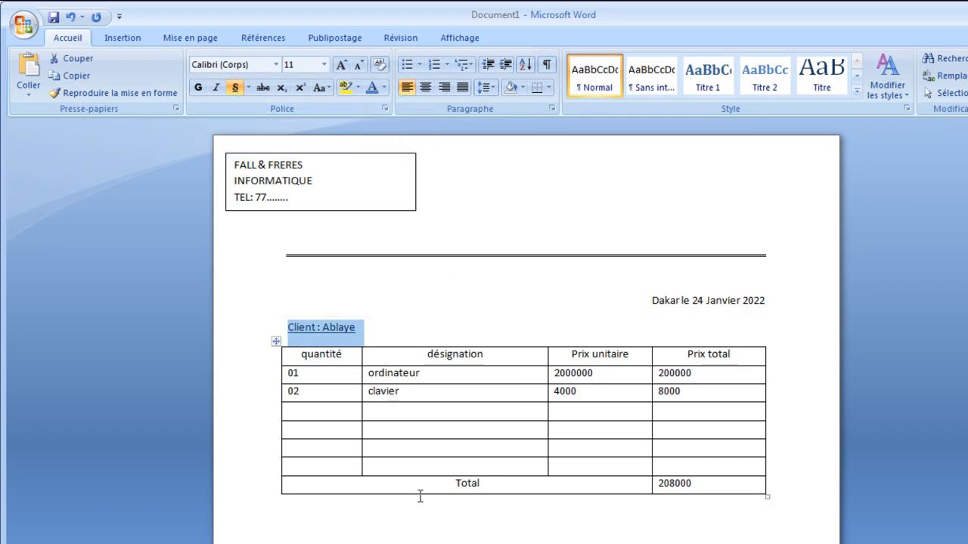
{"action": "left_click", "coordinate": [421, 522]}
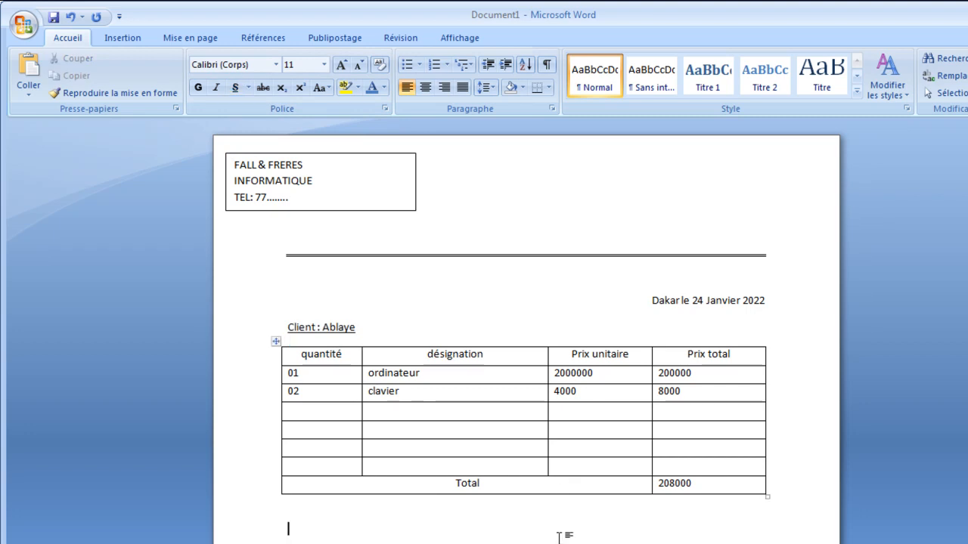